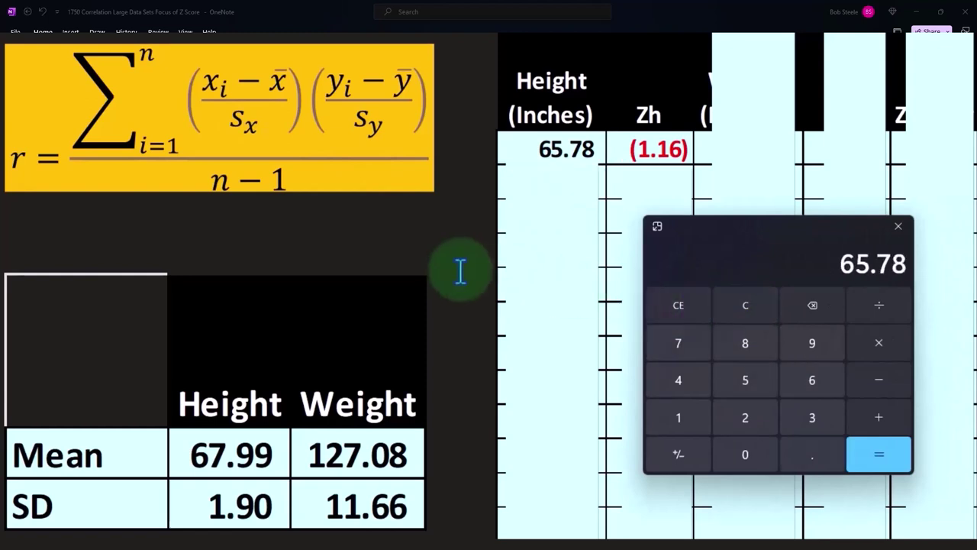
Compute 65.78's z-score as (65.78 − 67.99) ÷ 1.9 and uncover the 71.52 row.
type("67.")
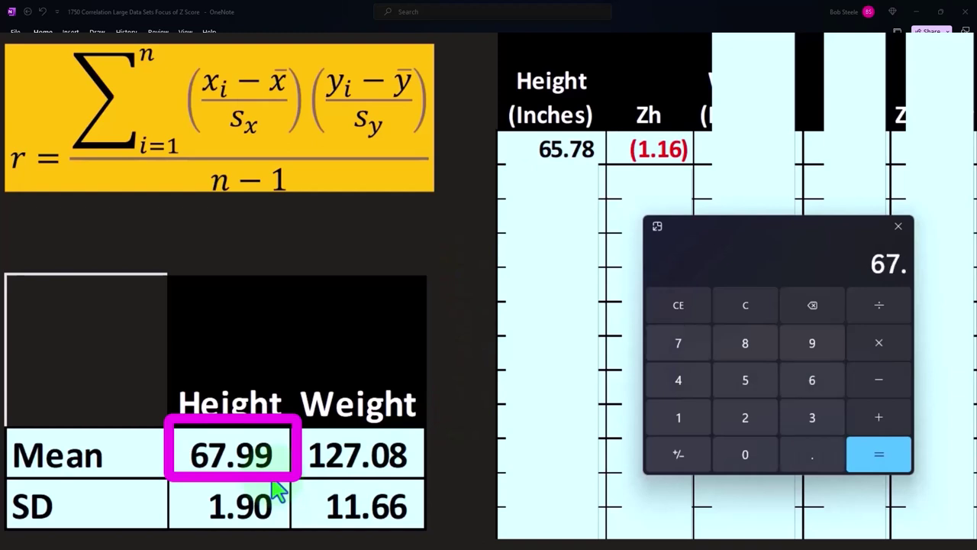
type("99")
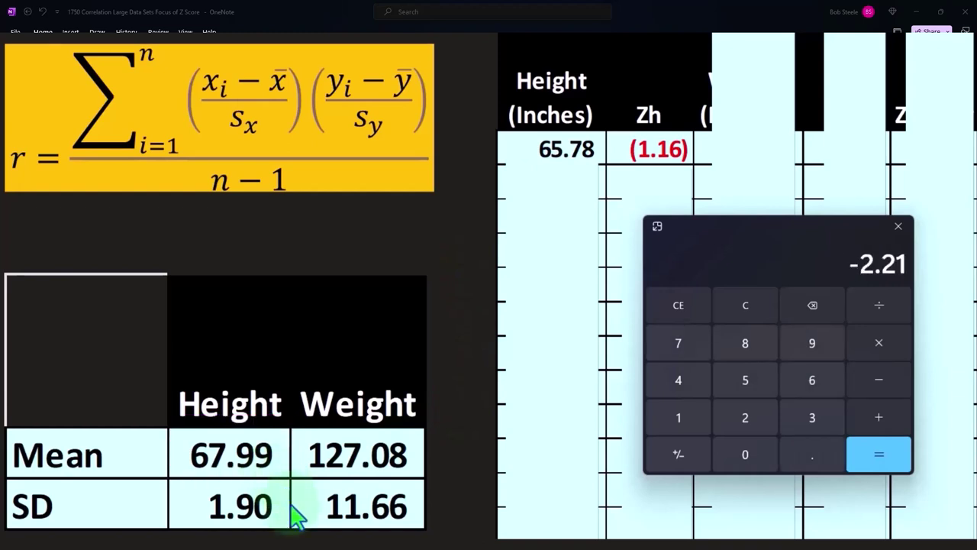
type("1.9")
key("Return")
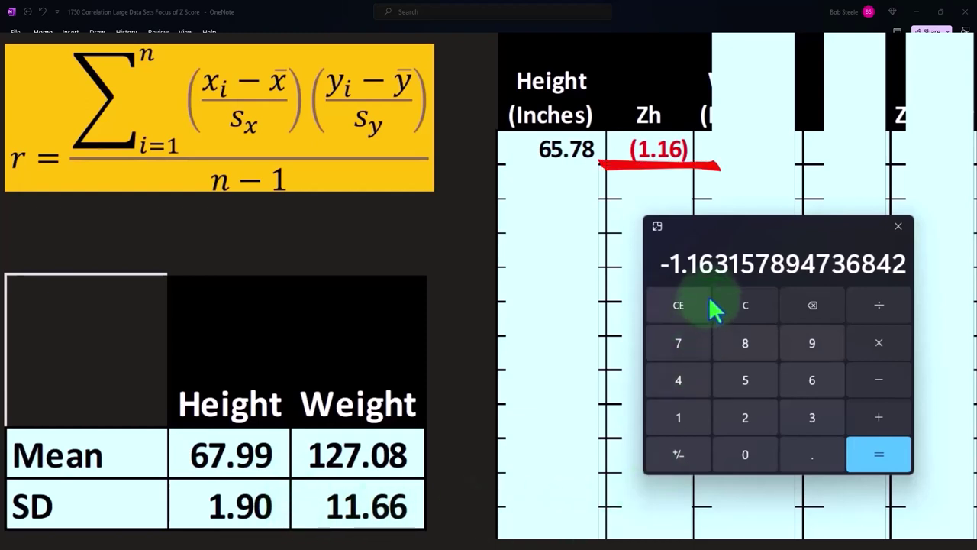
left_click(578, 244)
left_click_drag(557, 164, 562, 201)
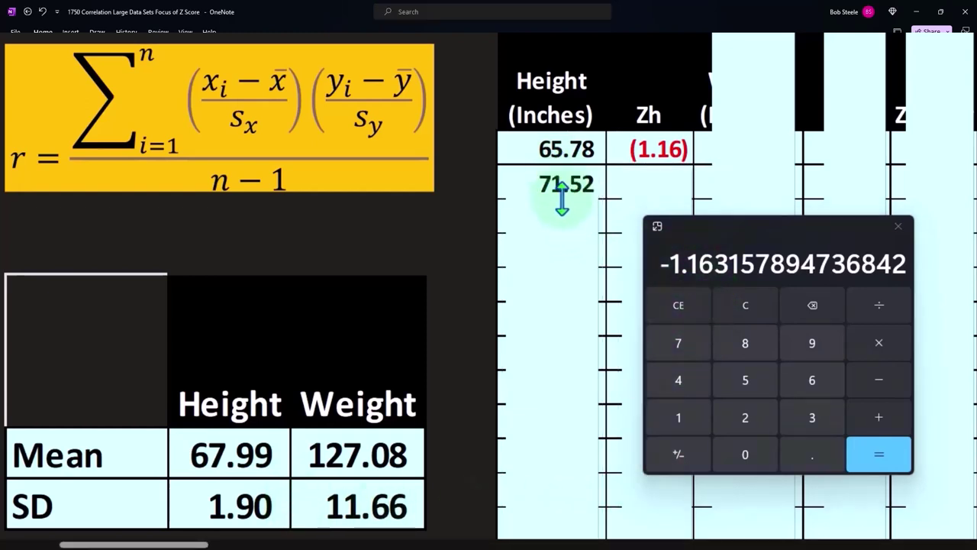
Enter 1.85 as 71.52's Zh z-score and confirm it with (71.52 − 67.99) ÷ 1.9.
left_click(648, 184)
type("1.85")
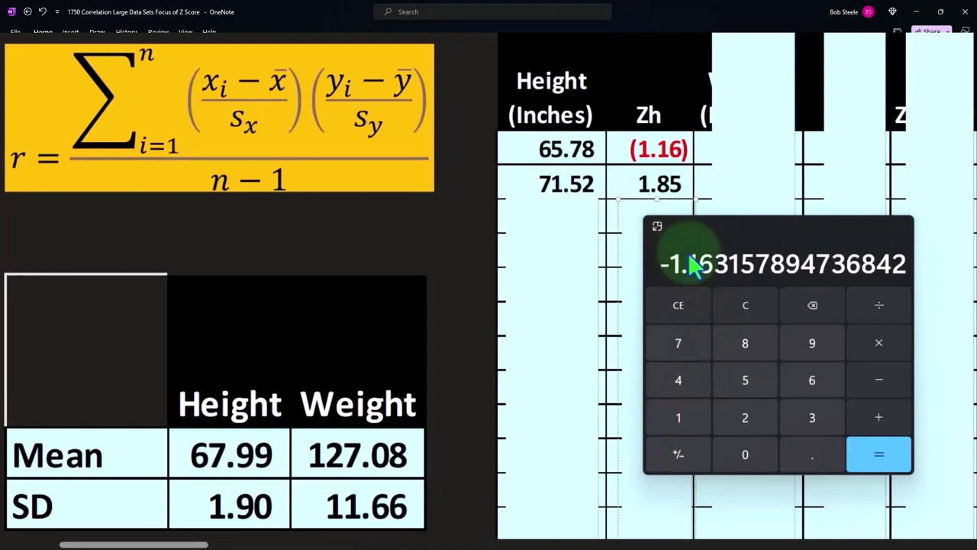
left_click(742, 306)
type("71.52")
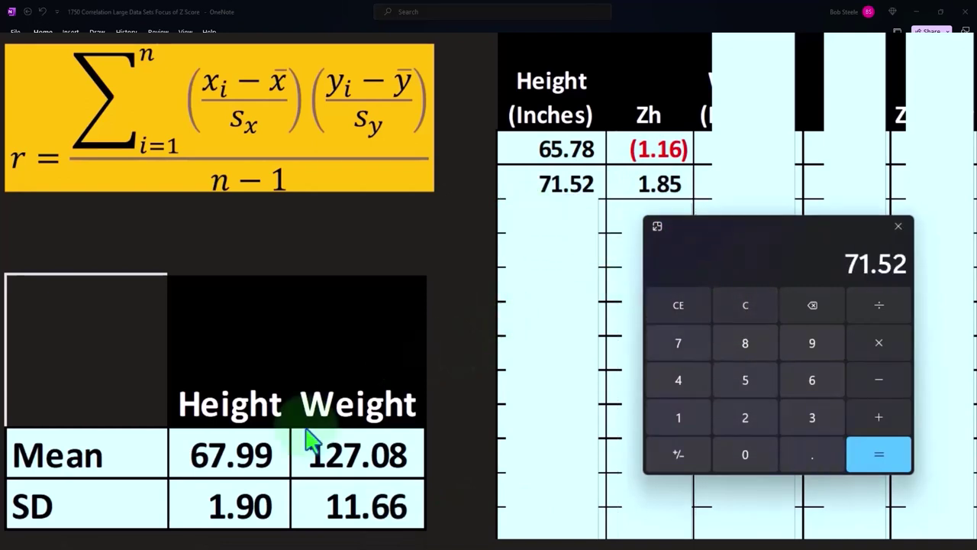
type("67.9")
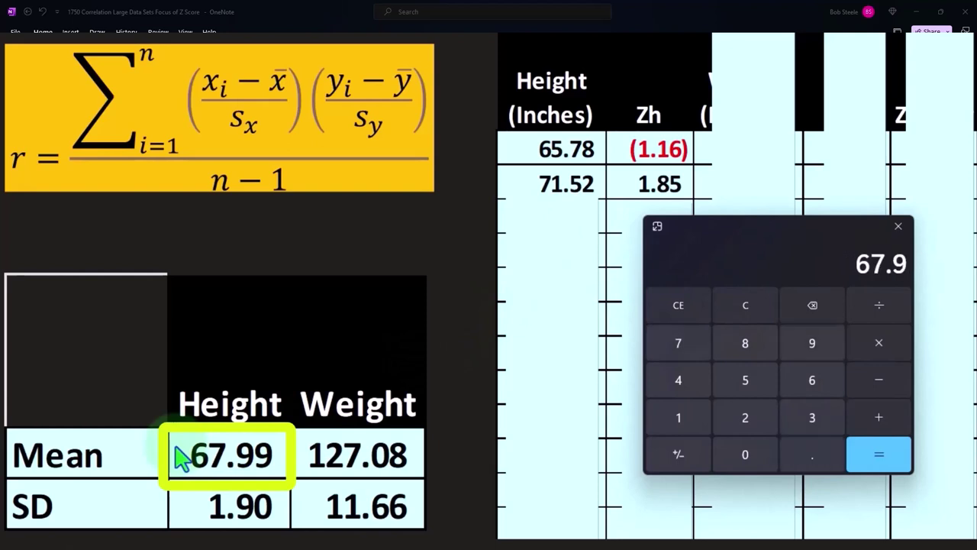
type("/1.9")
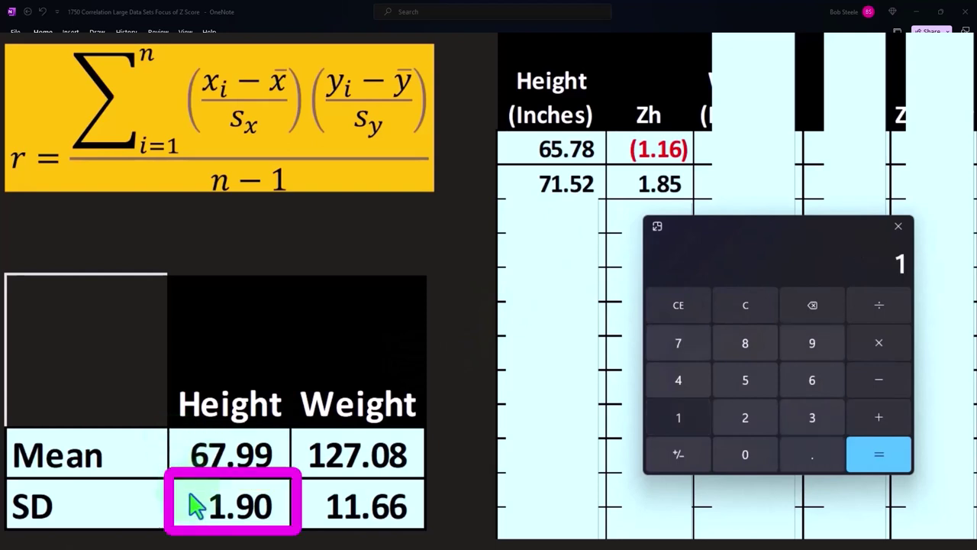
key("Return")
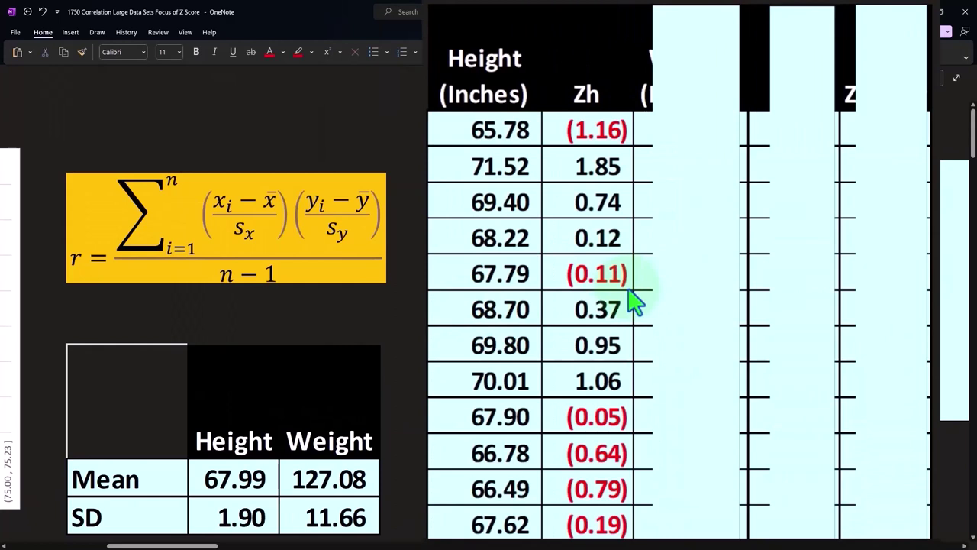
Uncover the Weight (Pounds) and Zw column headings with their first values.
left_click_drag(695, 10, 702, 142)
left_click(807, 9)
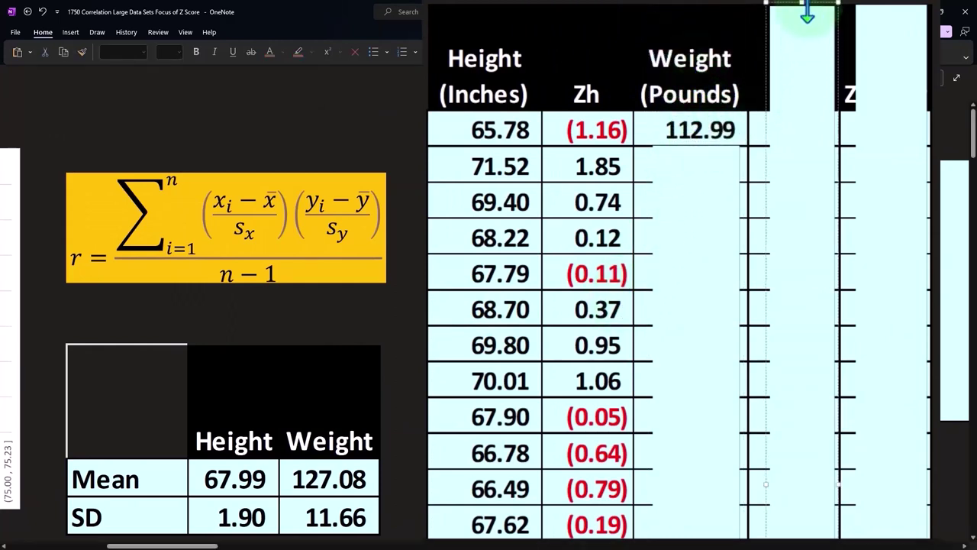
left_click_drag(808, 11, 802, 144)
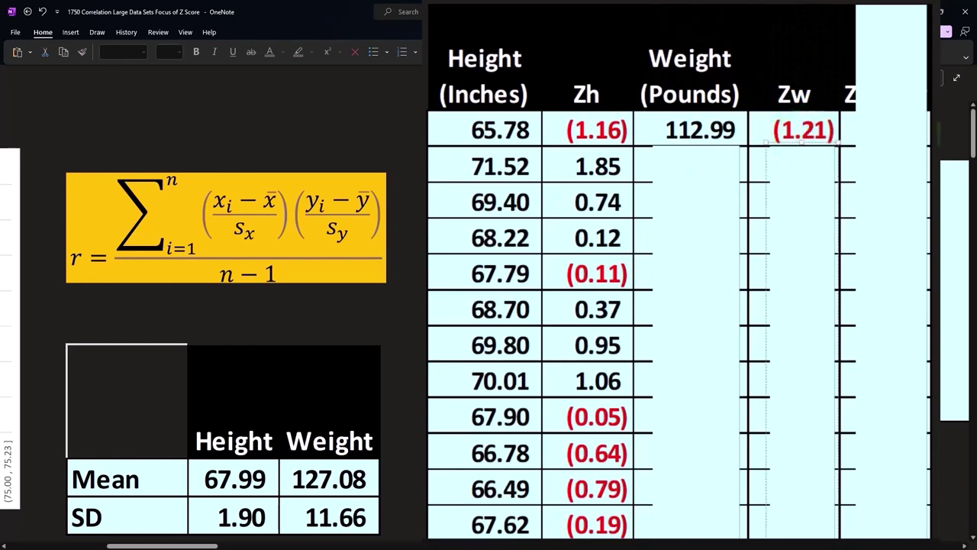
Compute the z-score for 112.99 as (112.99 − 127.08) ÷ 11.66 in Calculator.
left_click_drag(976, 200, 777, 203)
left_click(762, 269)
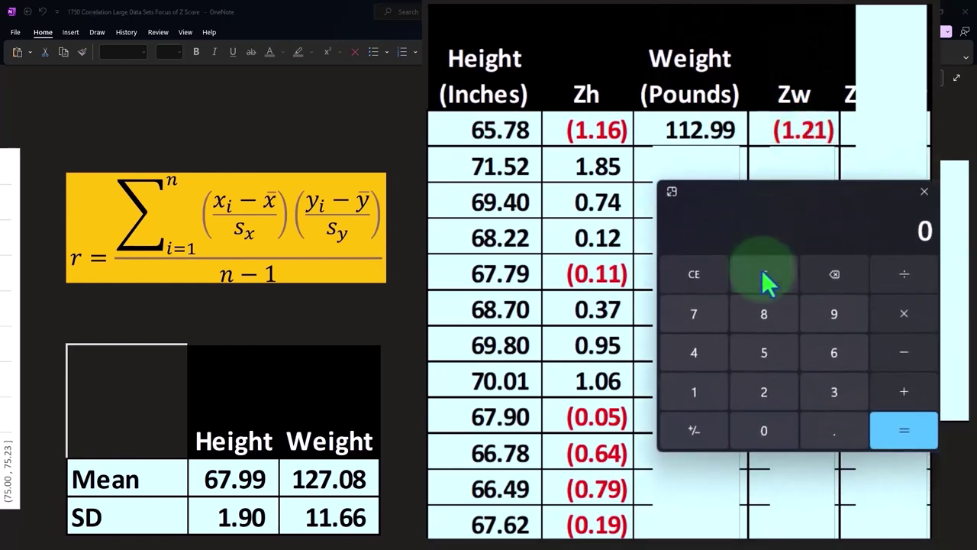
type("1")
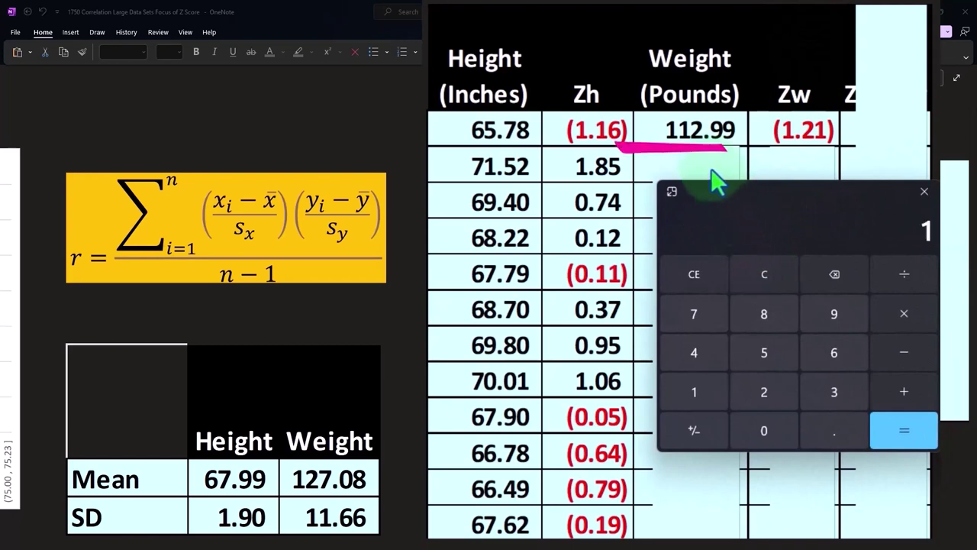
type("12.99")
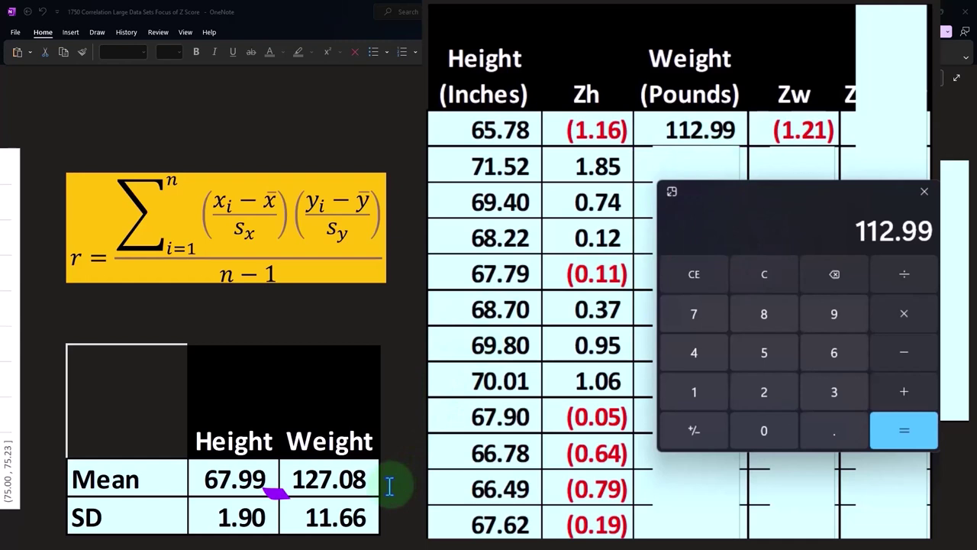
type("-127.08")
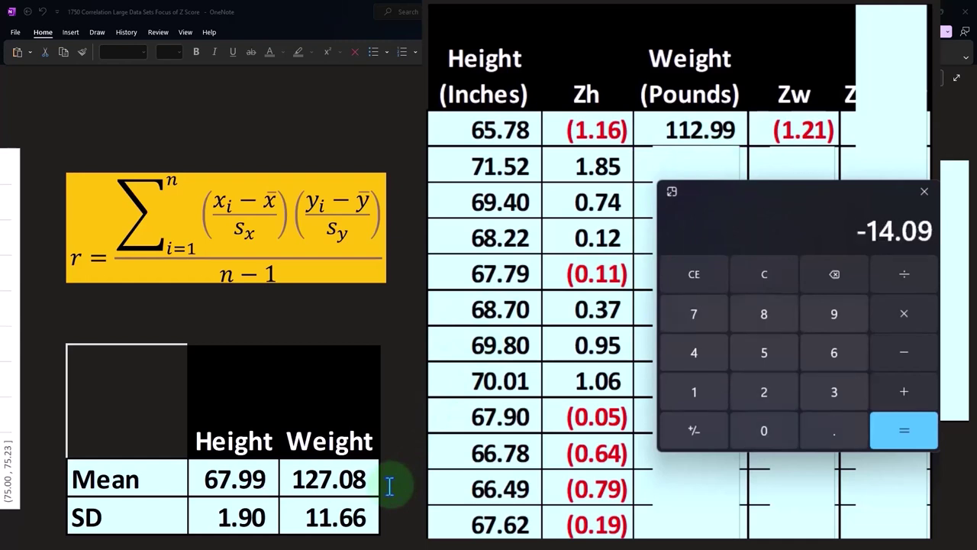
type("1")
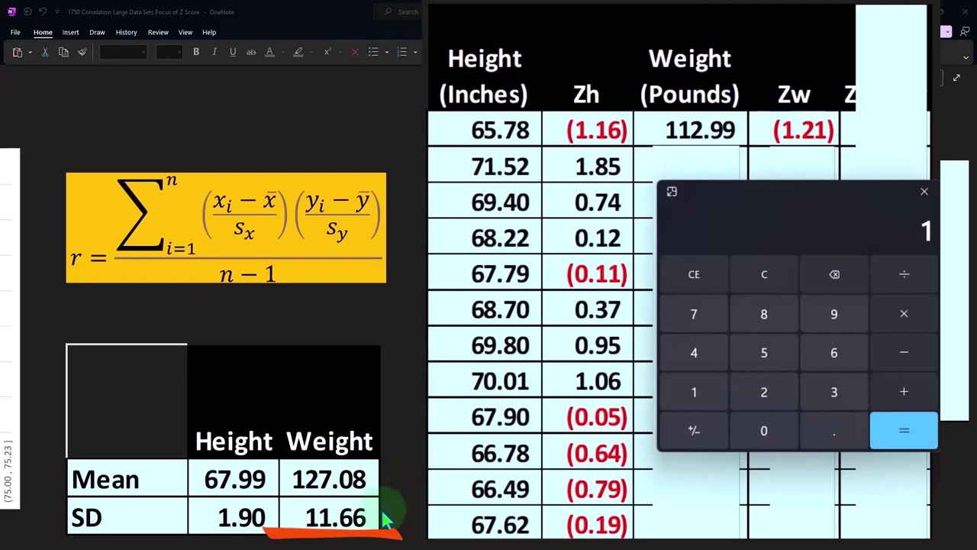
type("1.66")
key("Return")
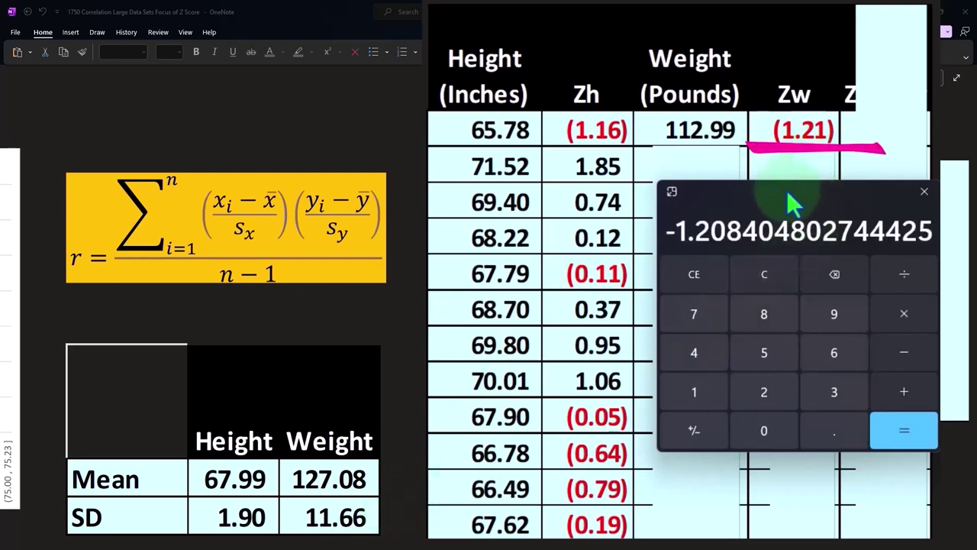
Enter 0.81 as 136.49's Zw, verify it with (136.49 − 127.08) ÷ 11.66, and close Calculator.
left_click_drag(774, 198, 769, 263)
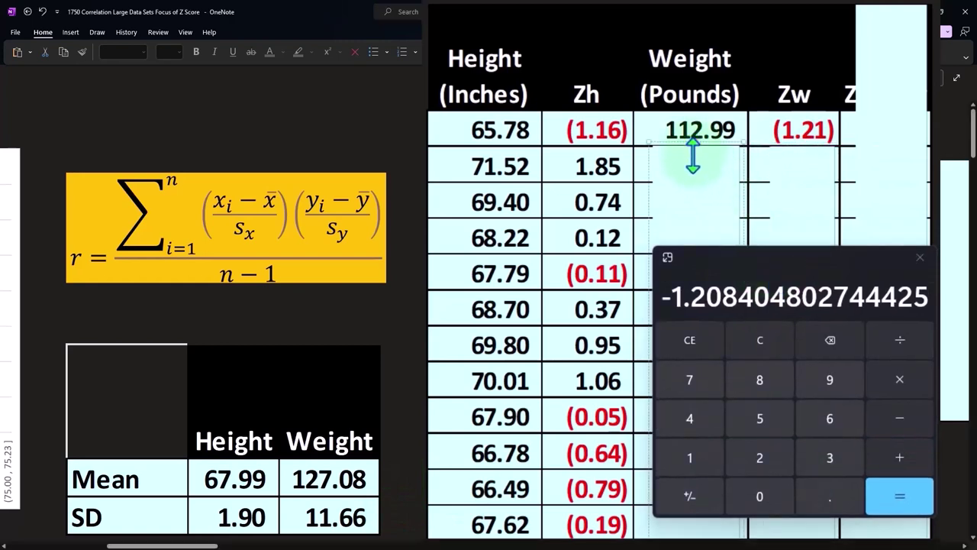
left_click(797, 157)
type("0.81")
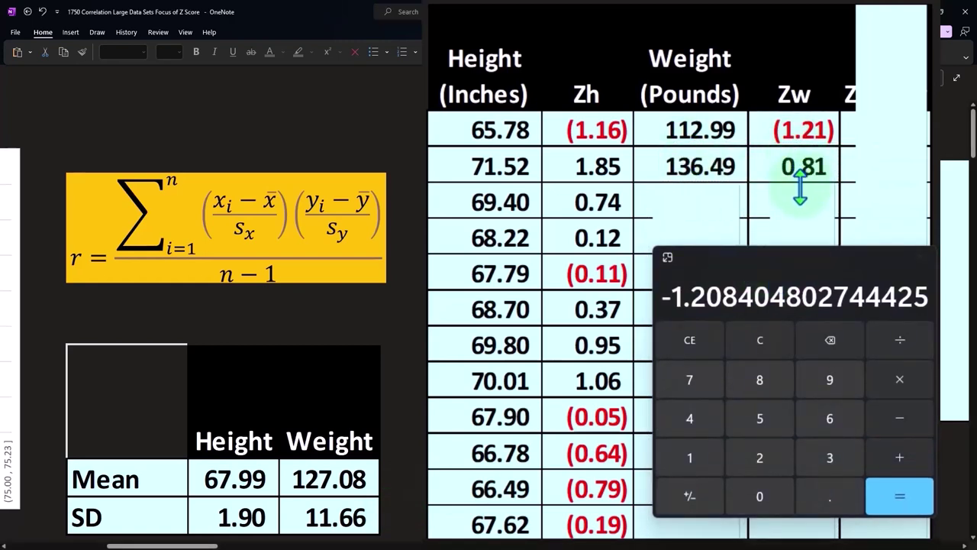
left_click(776, 340)
type("1")
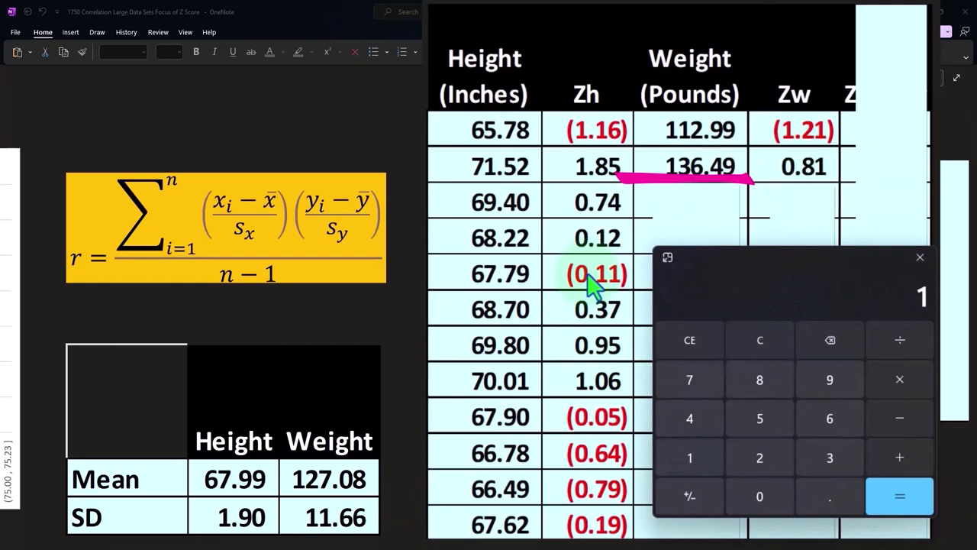
type("36.49")
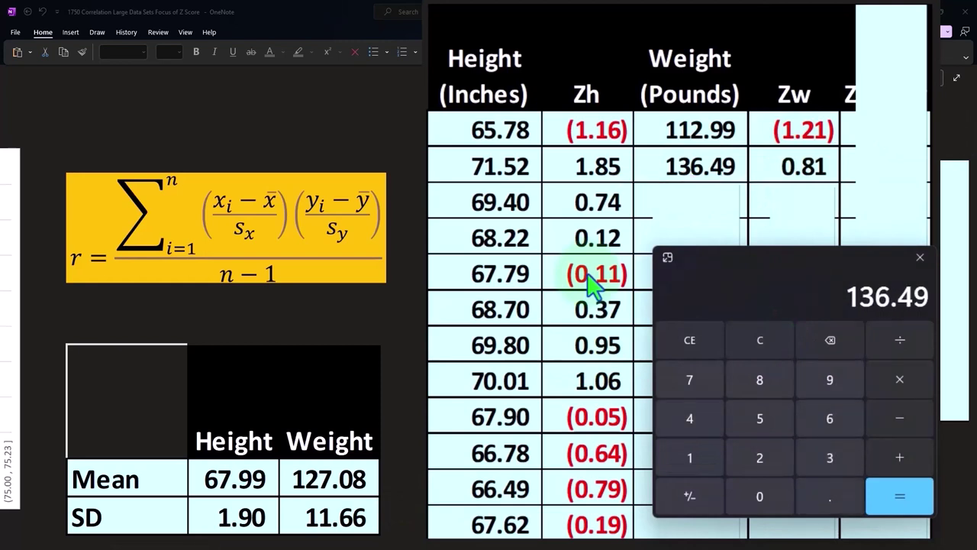
type("-127.08")
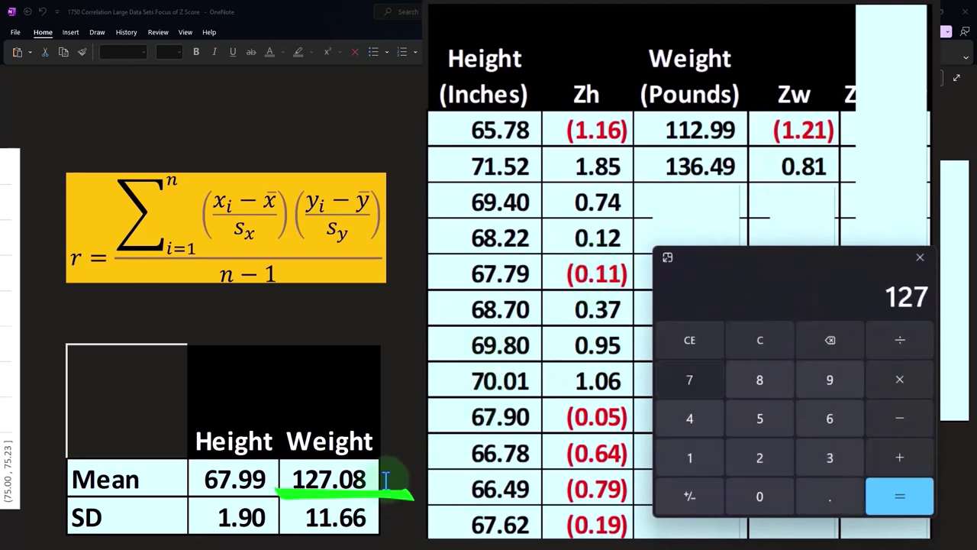
key("Return")
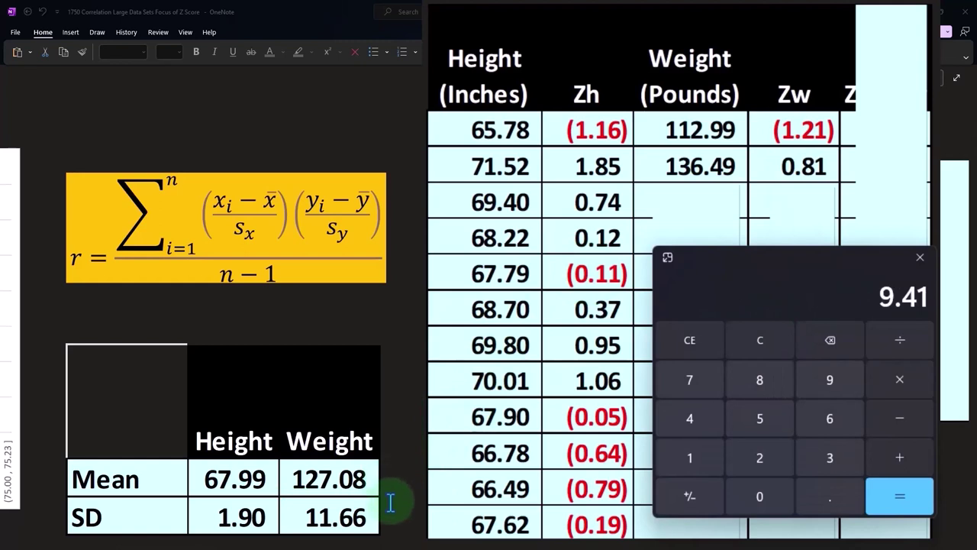
type("/11.66")
key("Return")
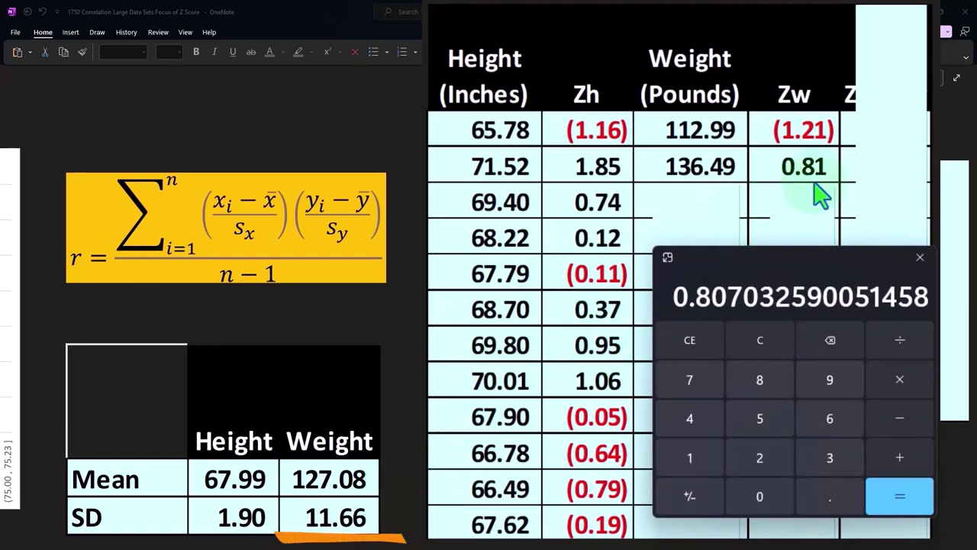
key("alt+F4")
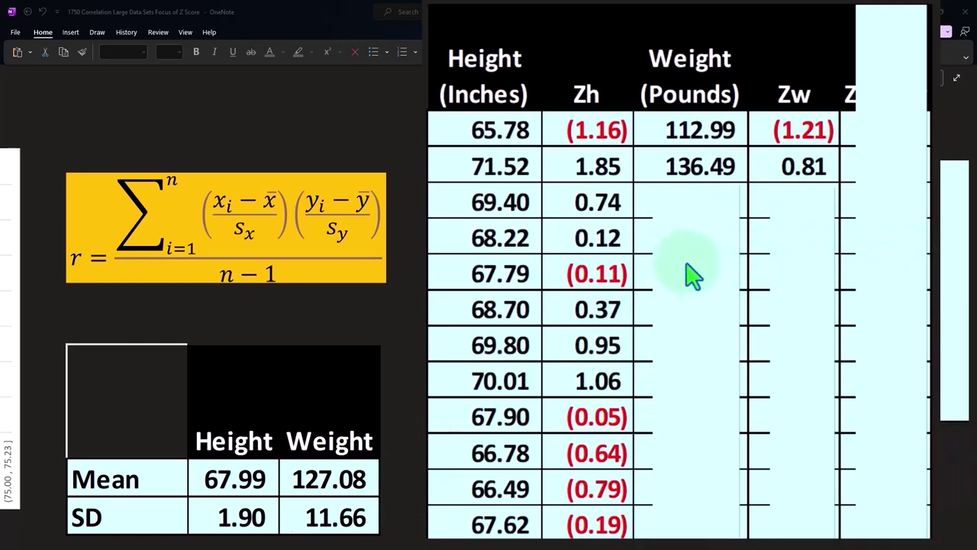
Uncover the Zh * Zw column heading and its first product, 1.40.
key("Delete")
left_click(818, 274)
key("Delete")
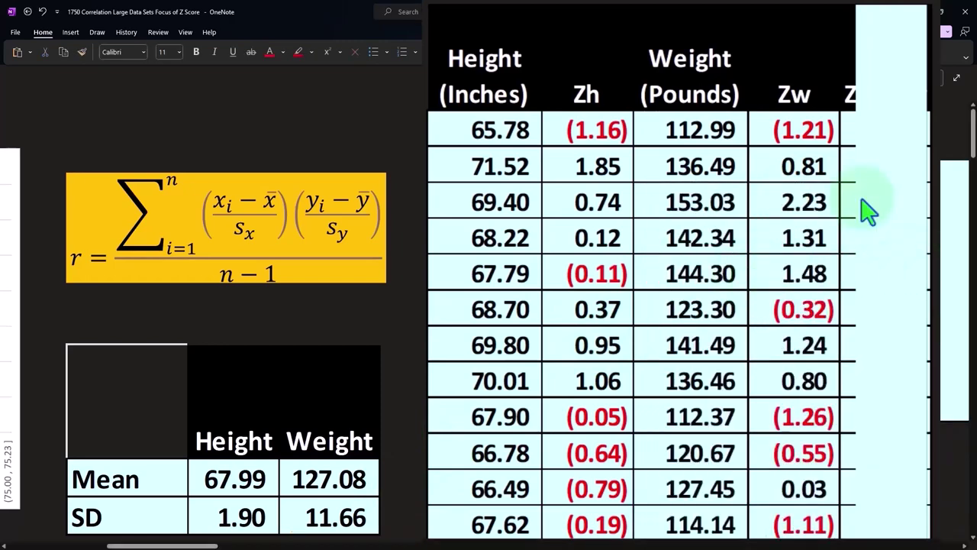
key("Delete")
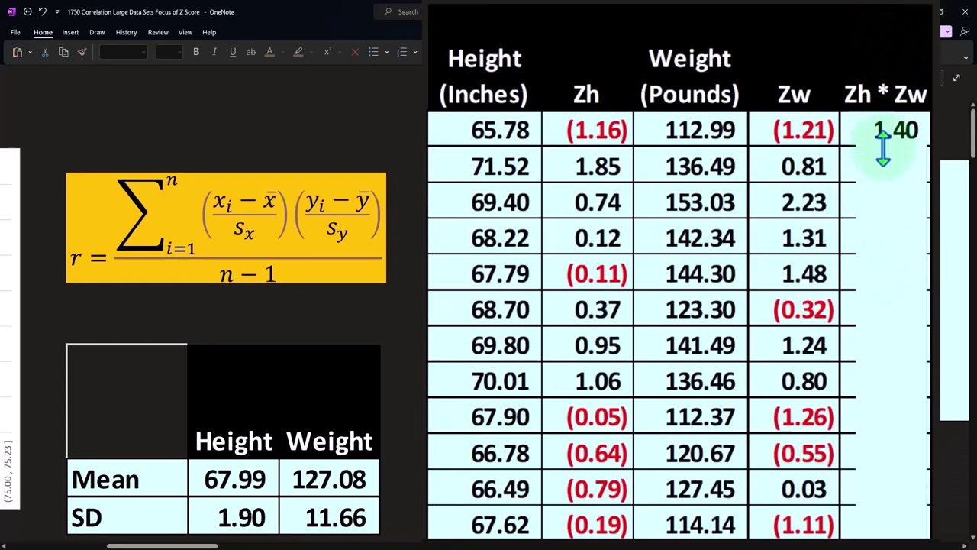
Verify 1.40 by multiplying 1.16 × 1.21 in Calculator.
key("alt+Tab")
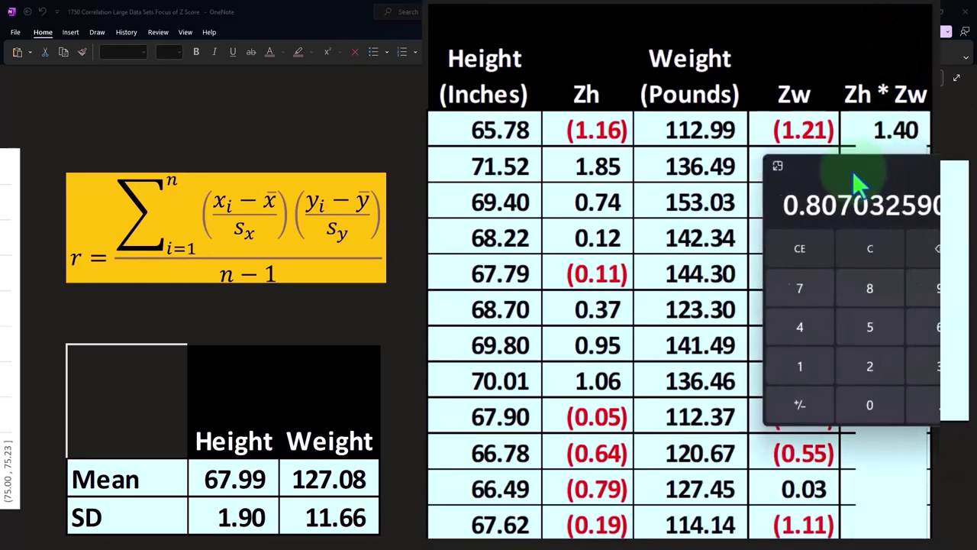
left_click_drag(853, 171, 652, 172)
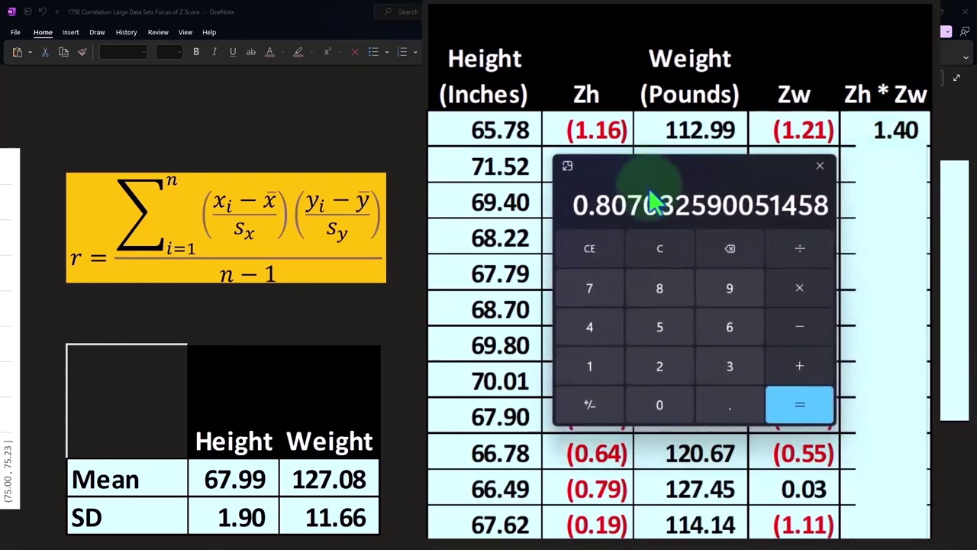
left_click(660, 250)
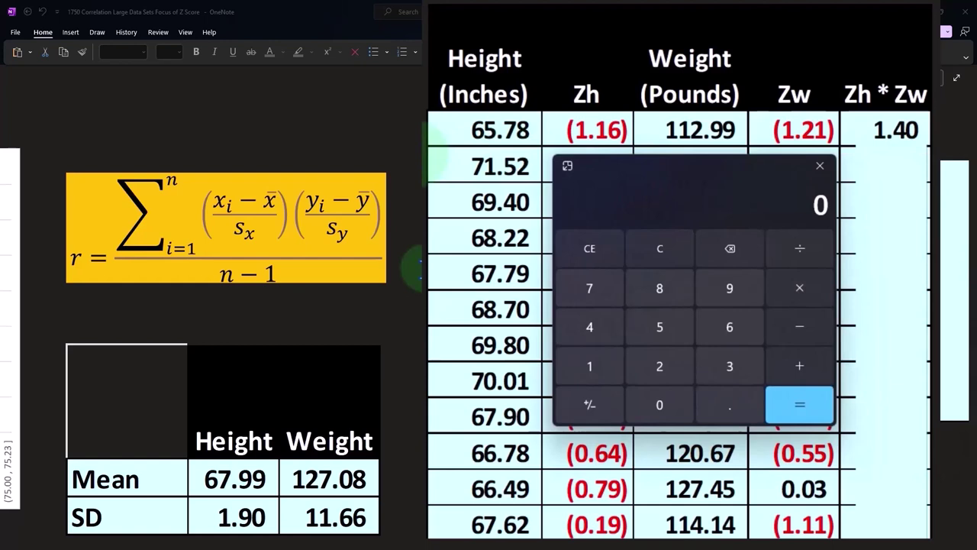
type("1.16")
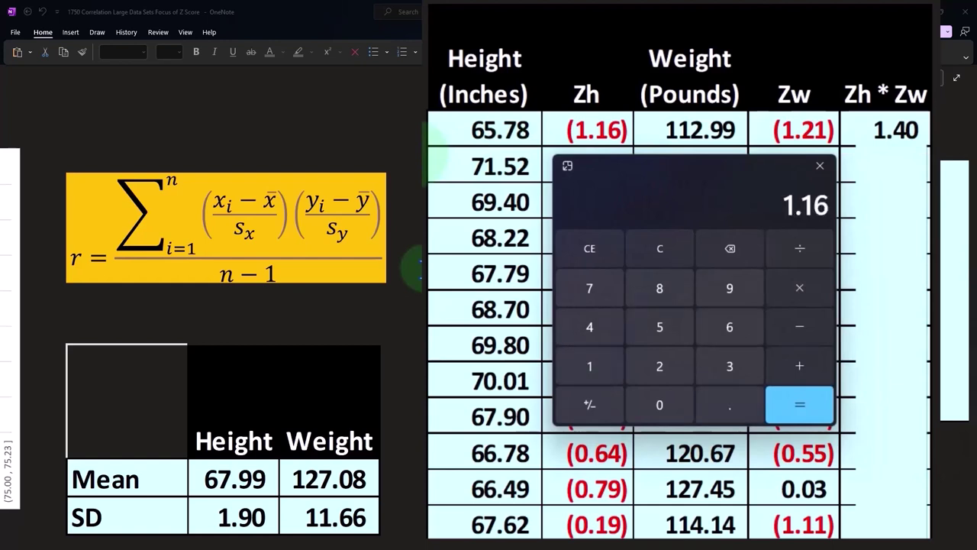
type("1.21")
key("Return")
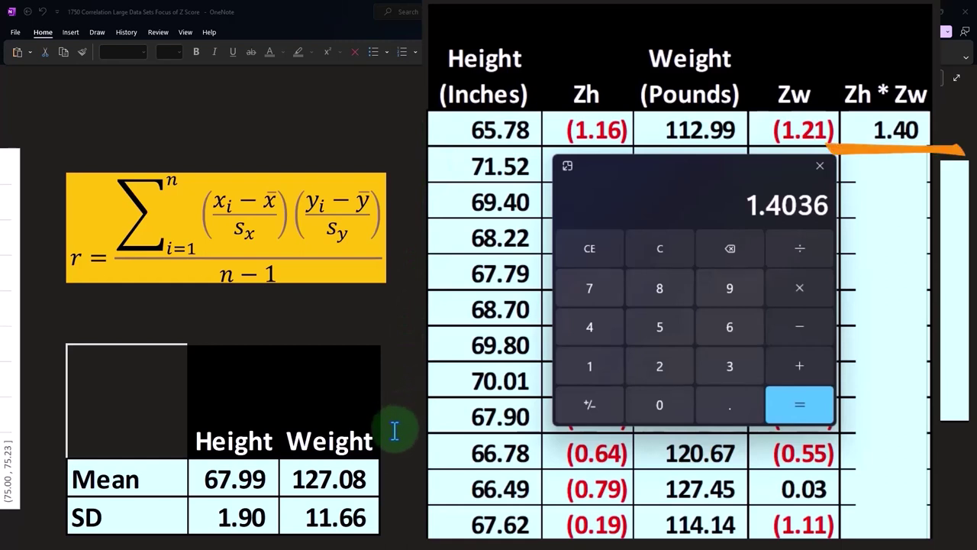
Uncover 1.49, verify it as 1.85 × 0.81, close Calculator, and scroll right.
left_click(894, 181)
left_click_drag(889, 145, 884, 191)
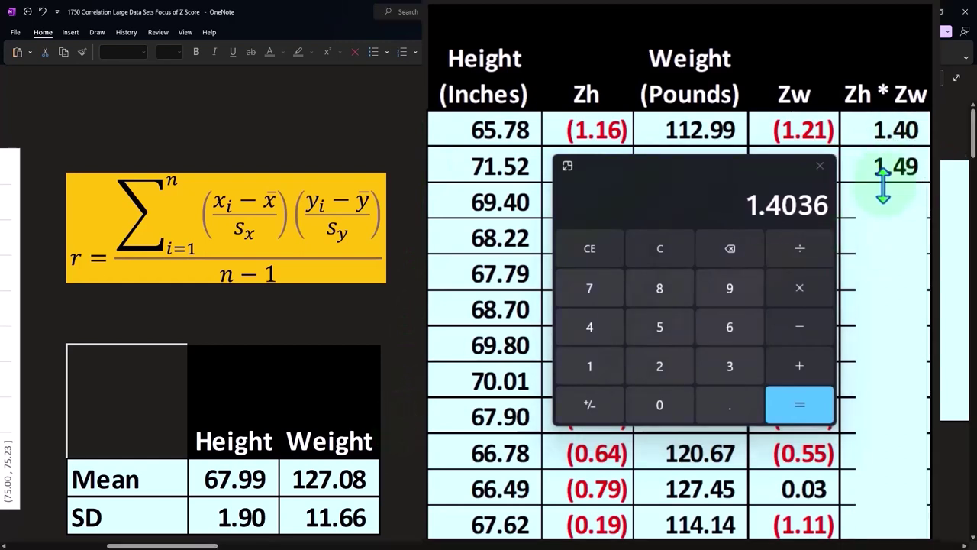
left_click_drag(742, 170, 709, 201)
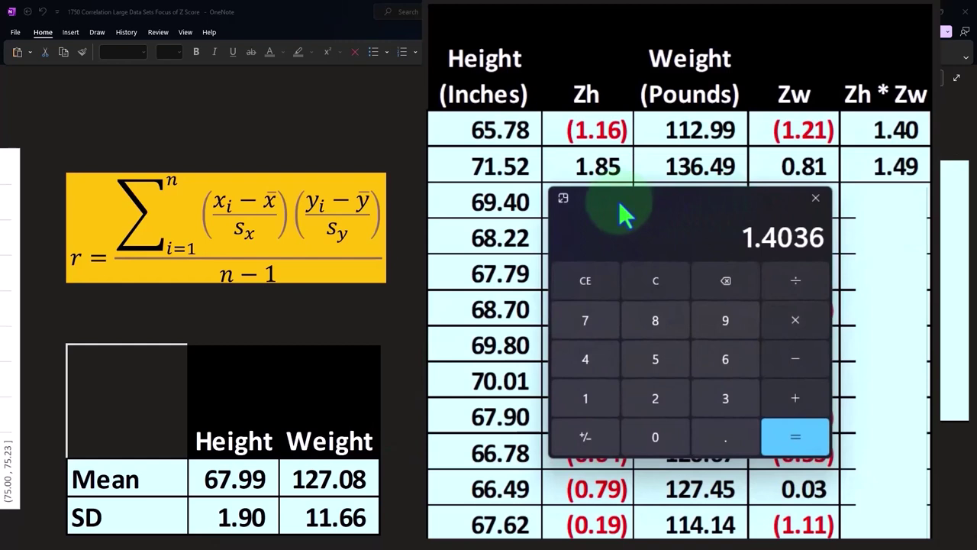
type("1.")
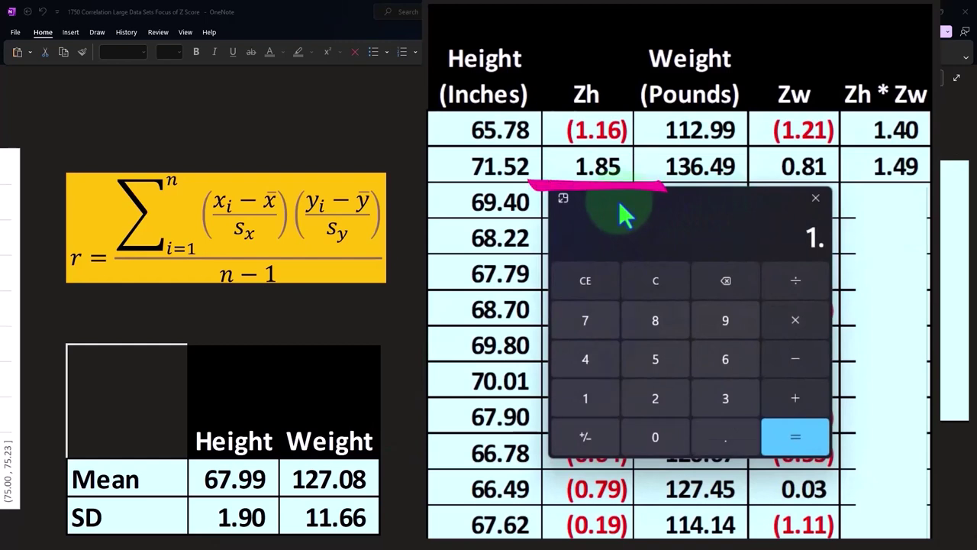
type("85*0.81")
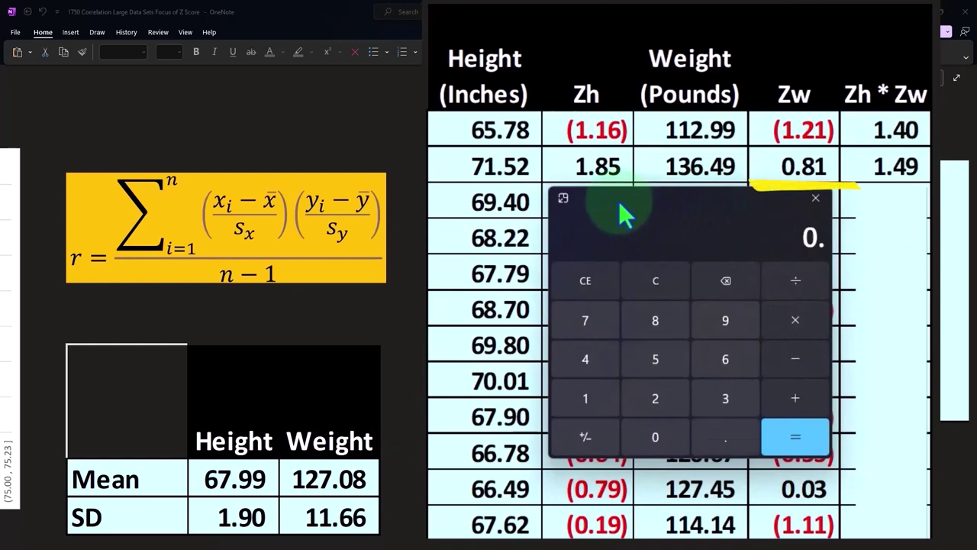
key("Return")
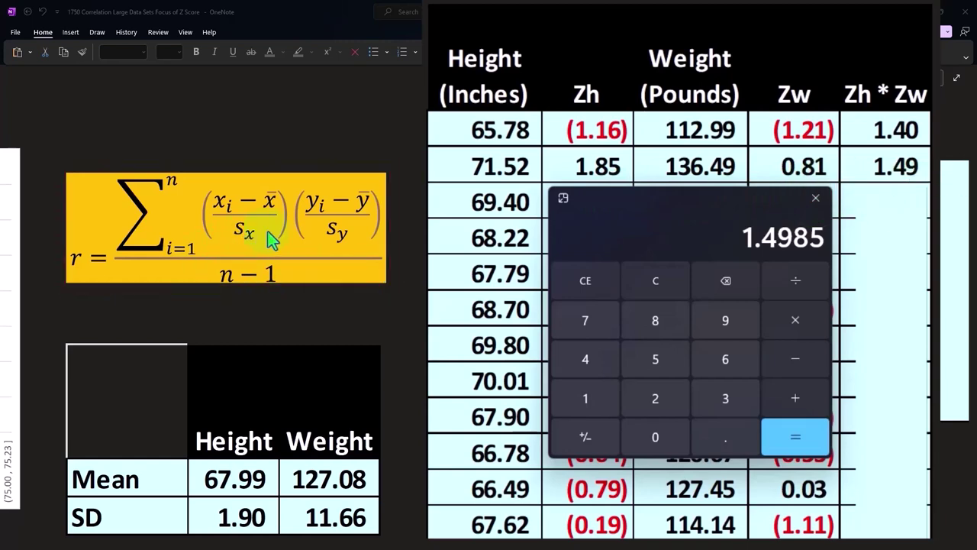
left_click(815, 198)
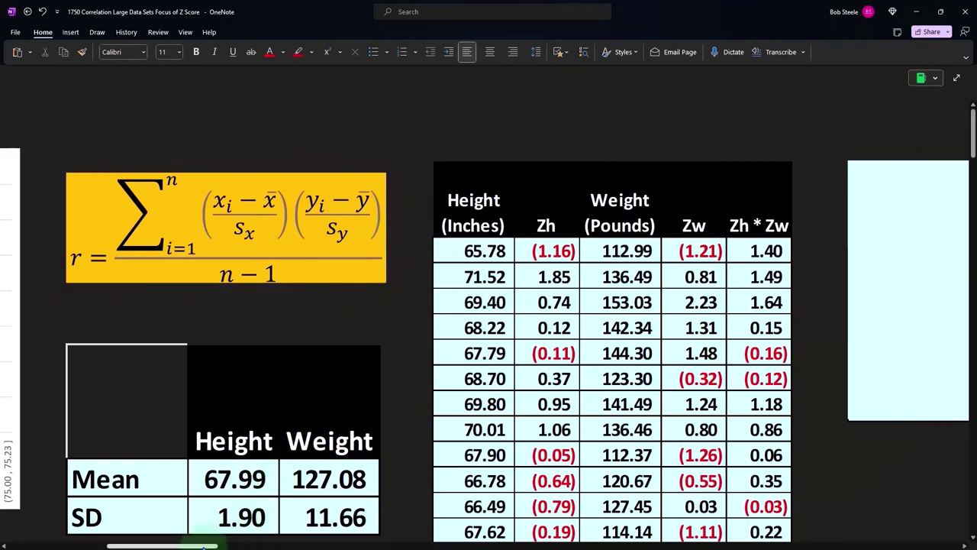
left_click_drag(204, 546, 242, 545)
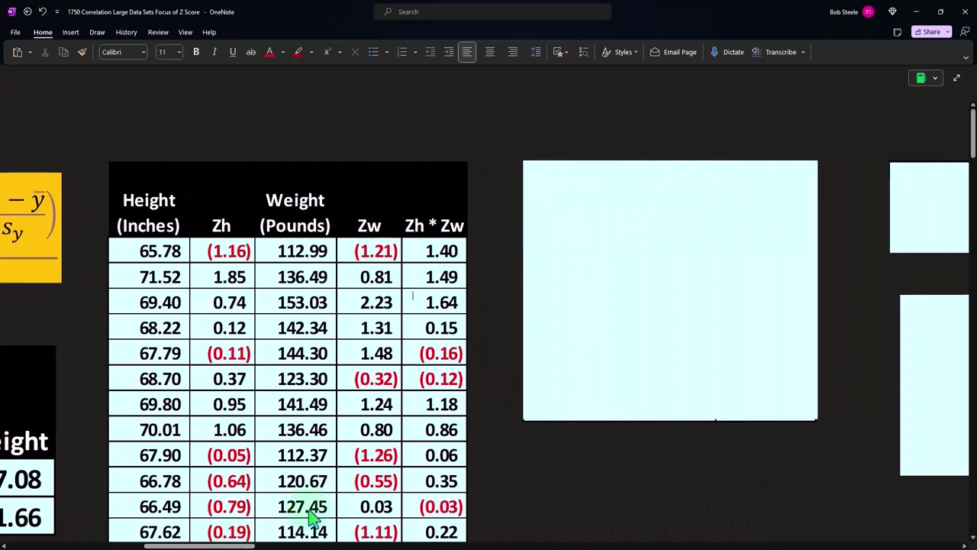
Uncover the R Correlation rows: sum 12,570.96, n 25,000.00, less 1, and n-1 24,999.00.
left_click(640, 219)
left_click_drag(665, 154, 668, 278)
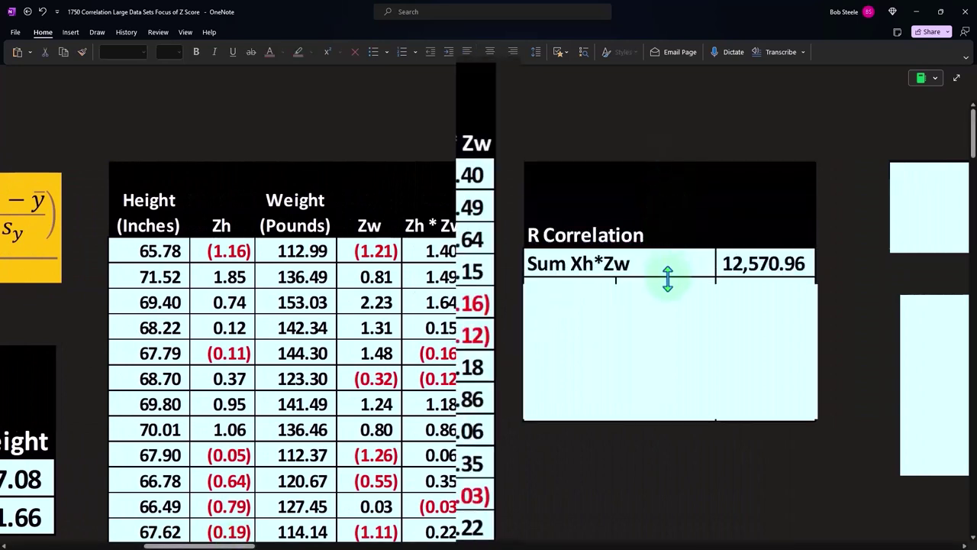
scroll(668, 279, "up", 2)
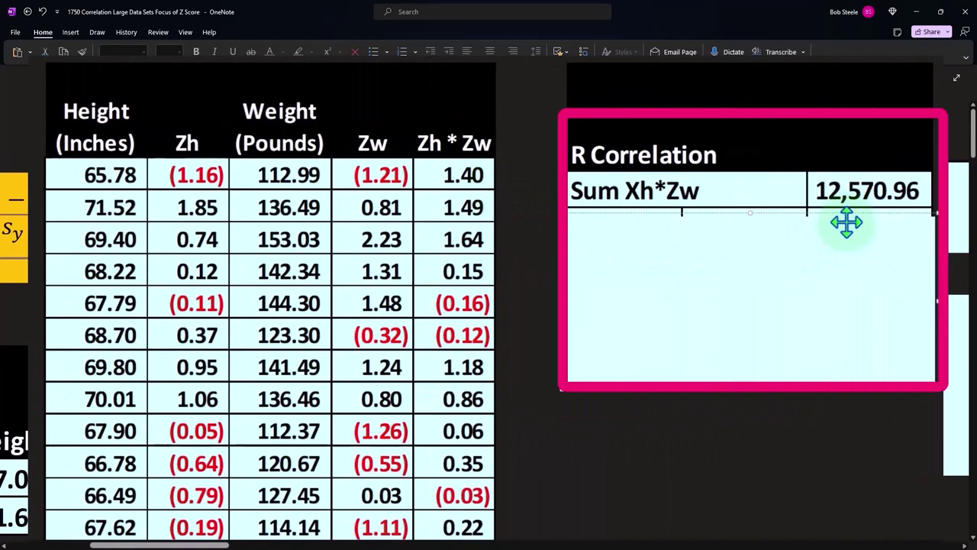
left_click_drag(745, 212, 746, 286)
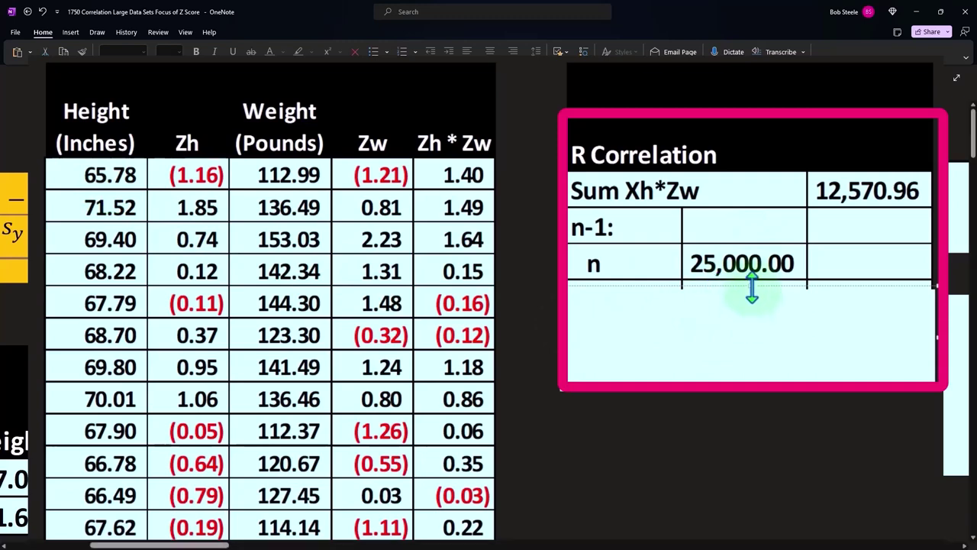
left_click_drag(752, 289, 753, 317)
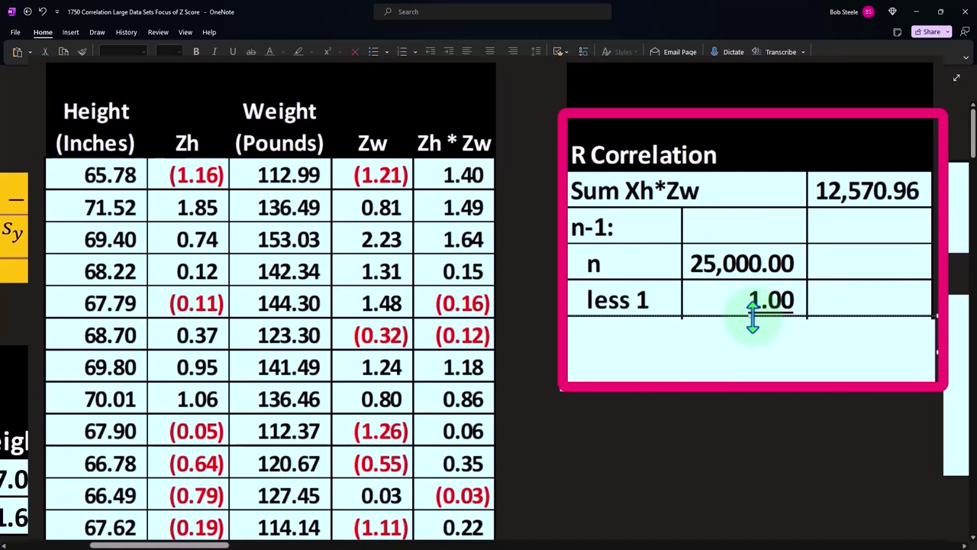
left_click_drag(752, 317, 753, 350)
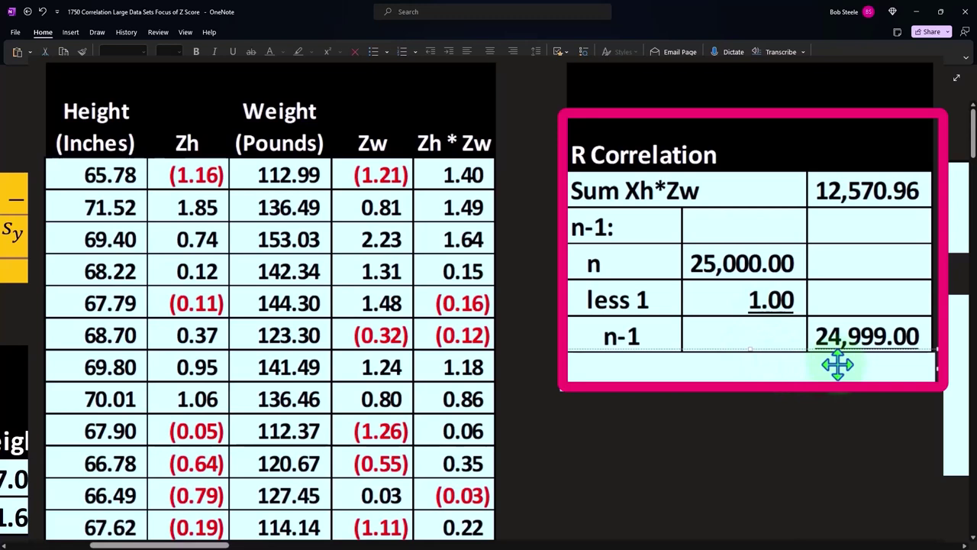
key("Delete")
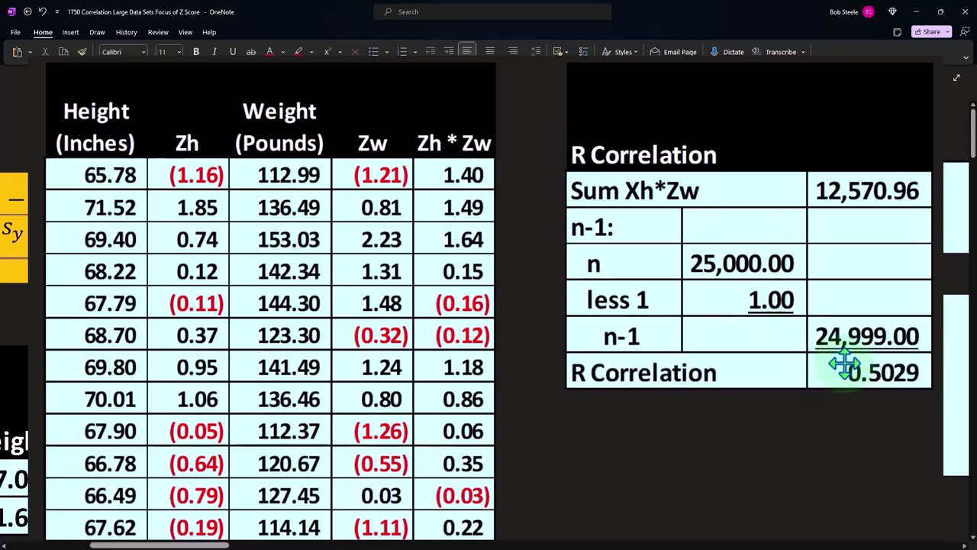
key("alt+Tab")
left_click_drag(610, 224, 321, 192)
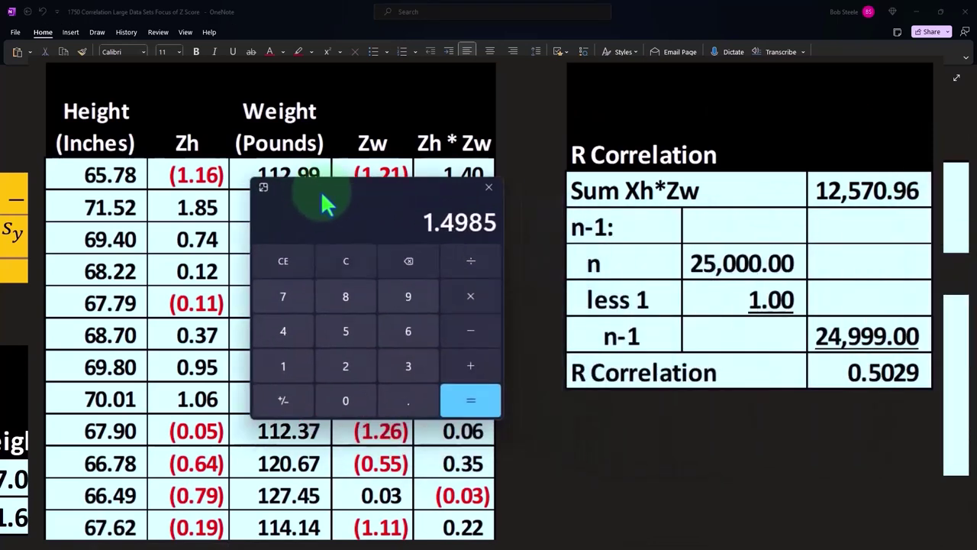
left_click(346, 261)
left_click_drag(788, 204, 943, 208)
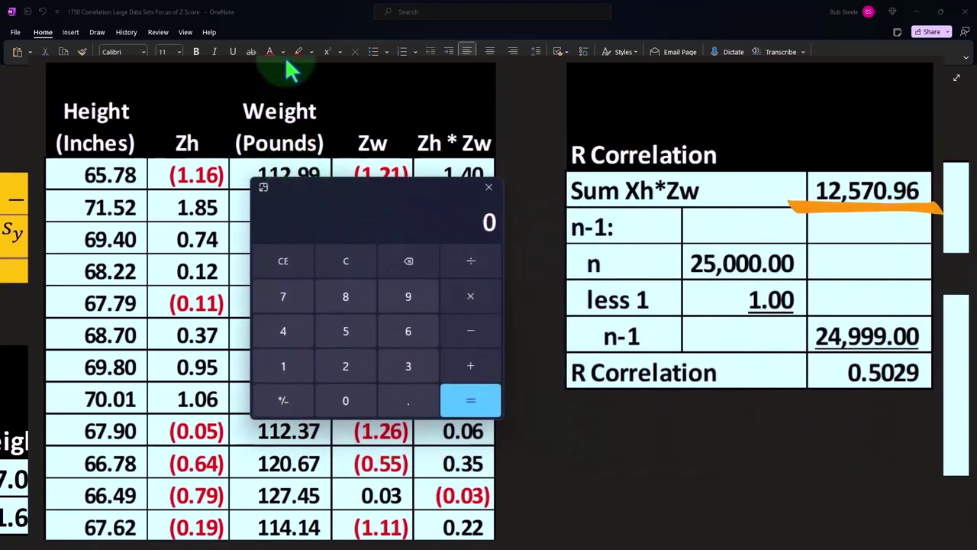
left_click(283, 366)
type("2570.96")
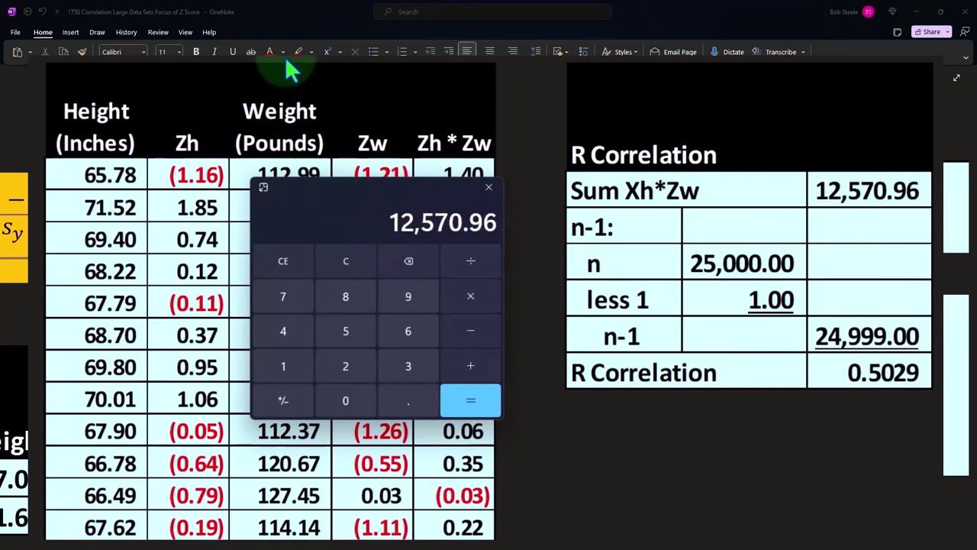
type("/24")
left_click_drag(797, 350, 940, 353)
type("999")
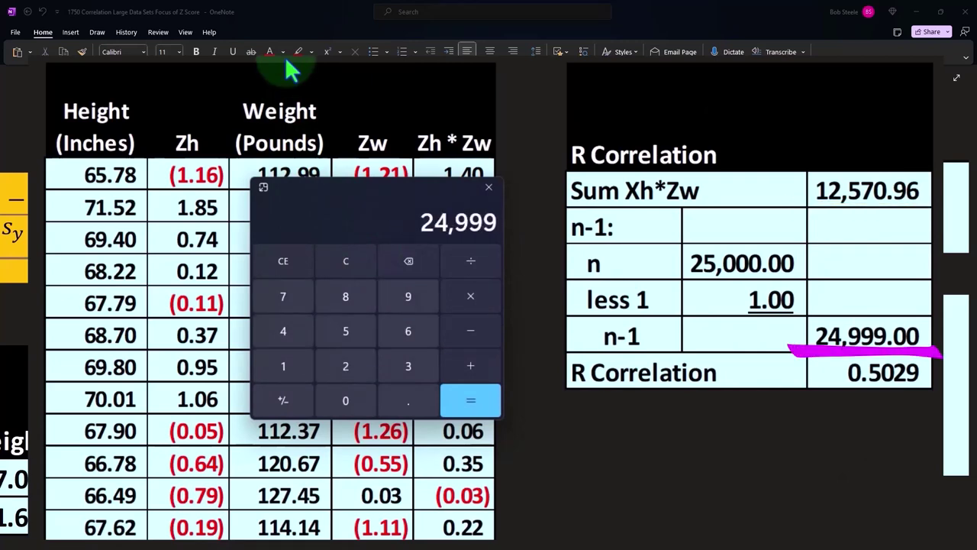
key("Return")
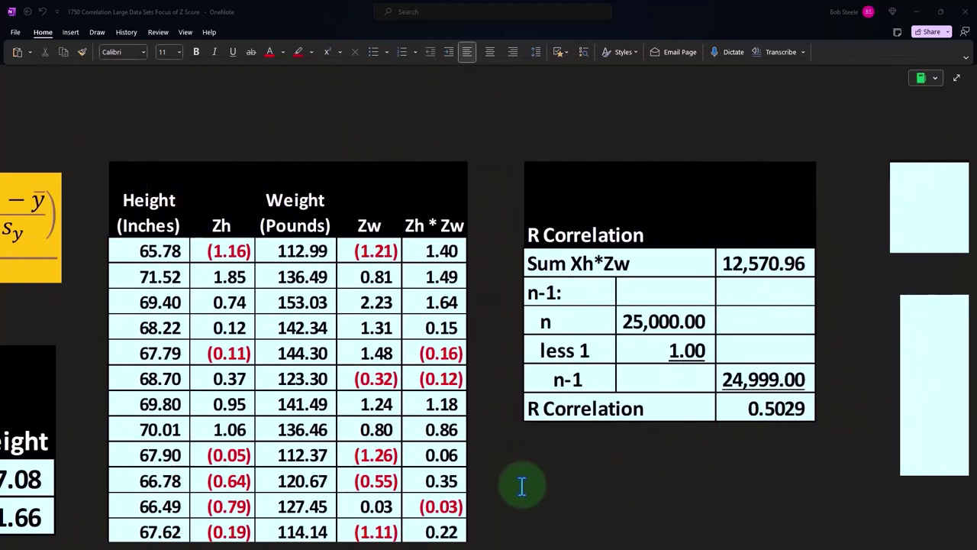
Scroll past the Excel Data ribbon, analysis tools list and Correlation settings screenshots.
left_click(168, 538)
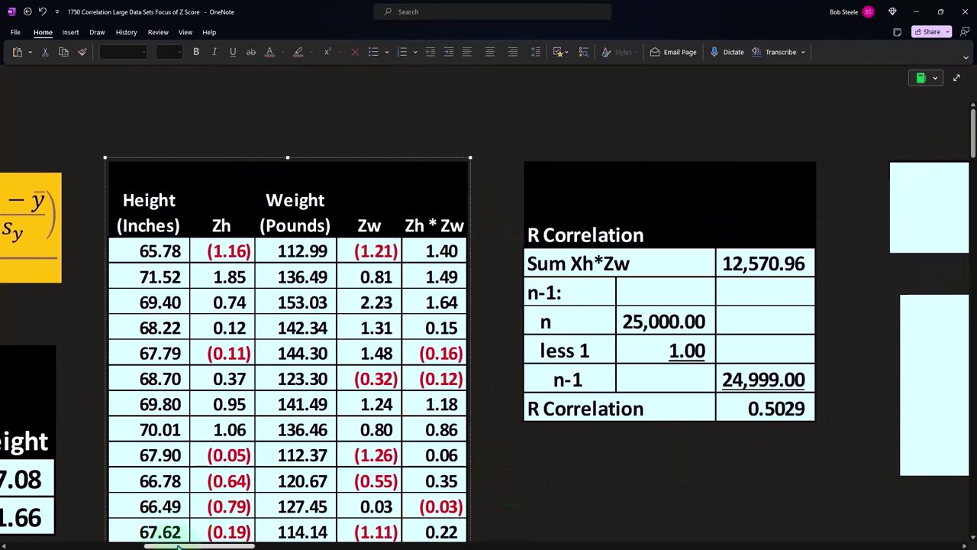
left_click_drag(178, 546, 279, 546)
left_click(306, 217)
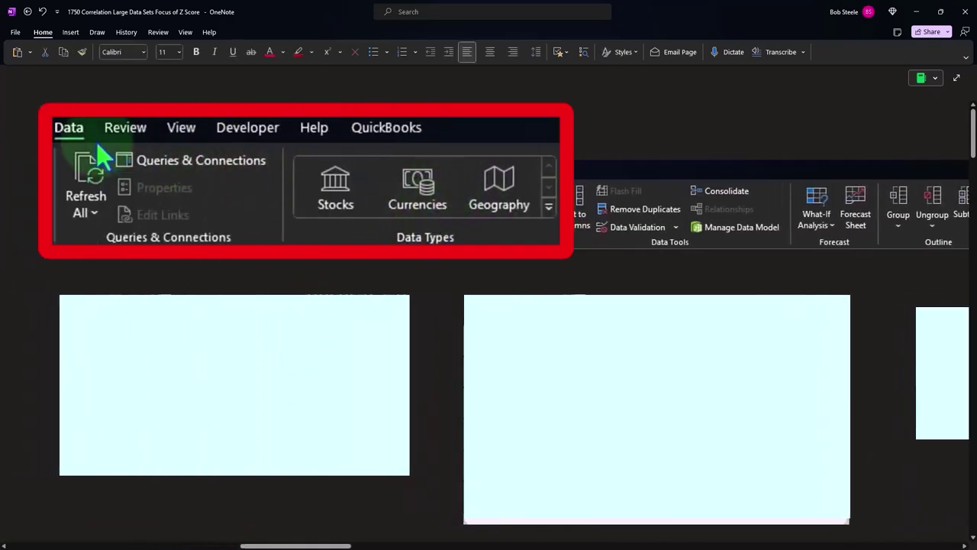
left_click_drag(299, 546, 342, 545)
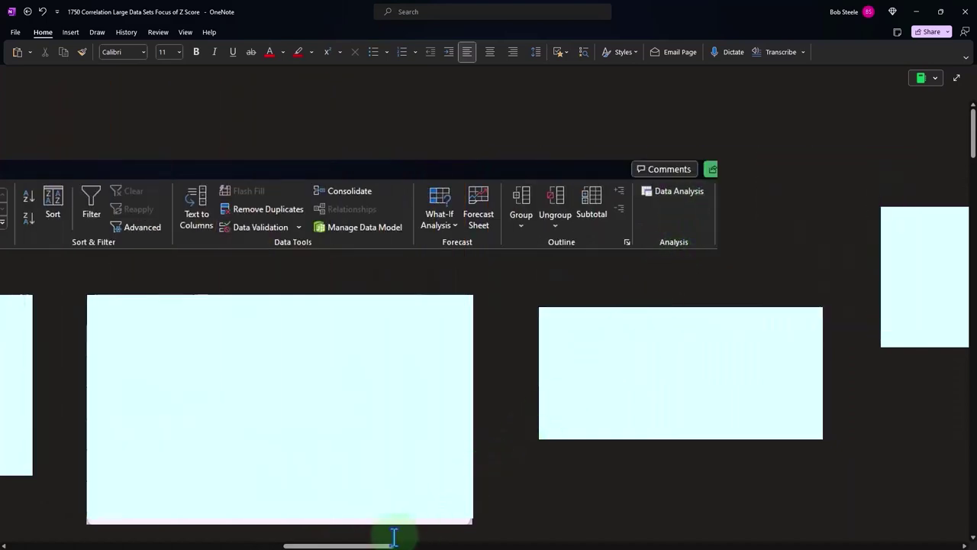
left_click_drag(385, 544, 334, 544)
left_click(196, 381)
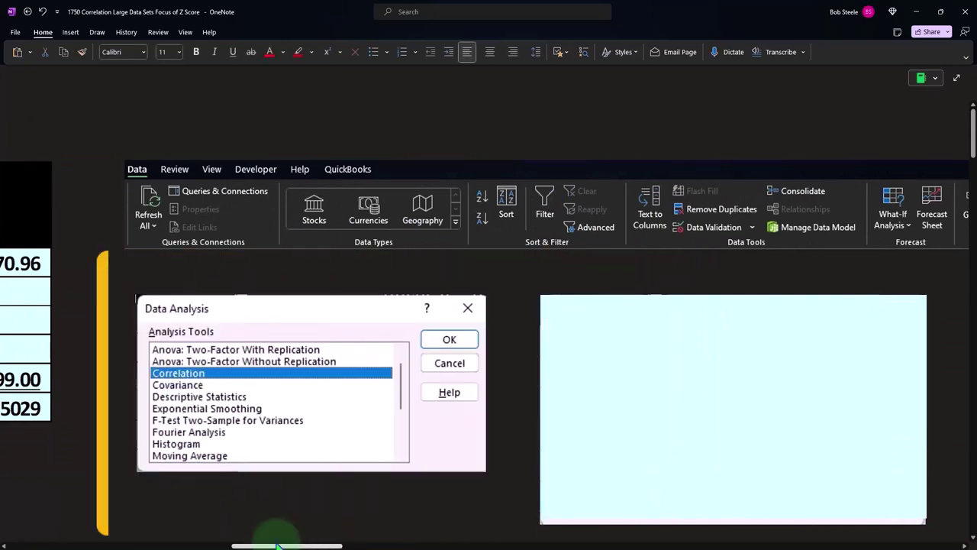
left_click_drag(273, 541, 307, 540)
left_click(347, 443)
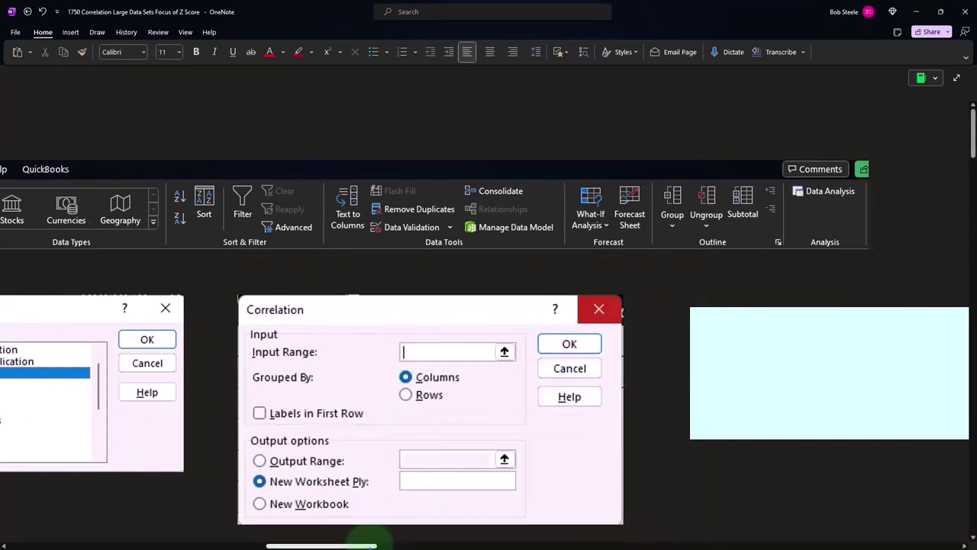
mouse_move(372, 546)
left_mouse_down()
mouse_move(105, 546)
mouse_move(362, 546)
left_mouse_up()
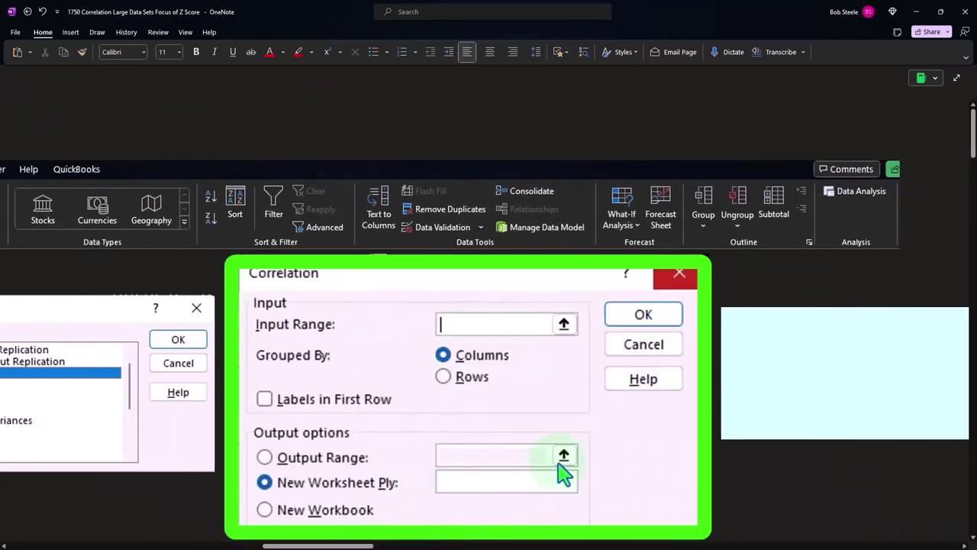
left_click_drag(317, 546, 369, 546)
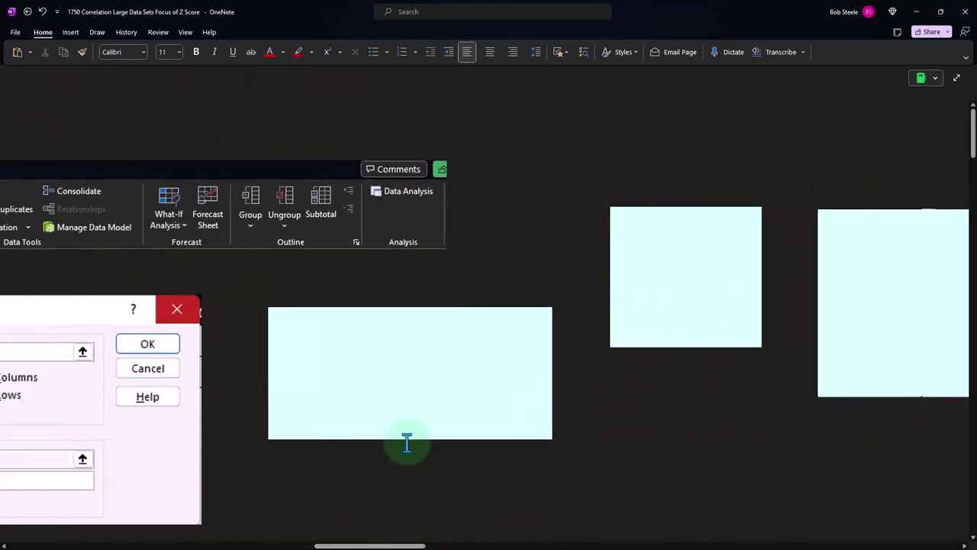
Remove the blank cover to show the correlation output, Height vs Weight 0.502859.
left_click(411, 405)
left_click(452, 504)
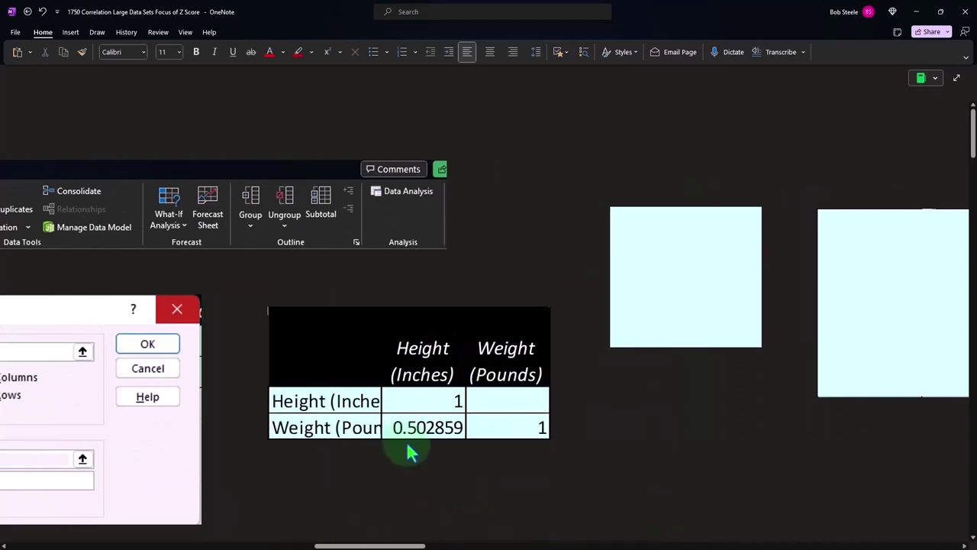
left_click_drag(392, 545, 234, 543)
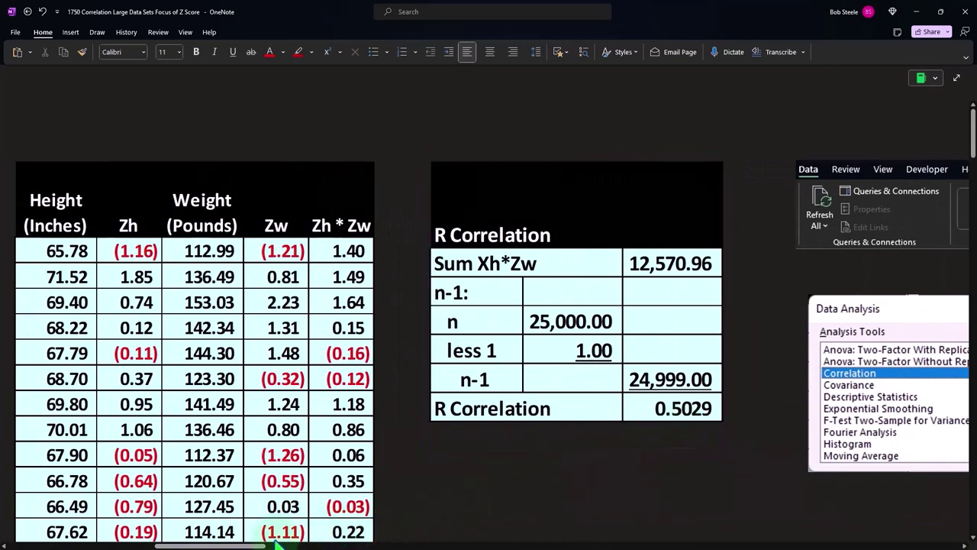
left_click_drag(267, 544, 395, 545)
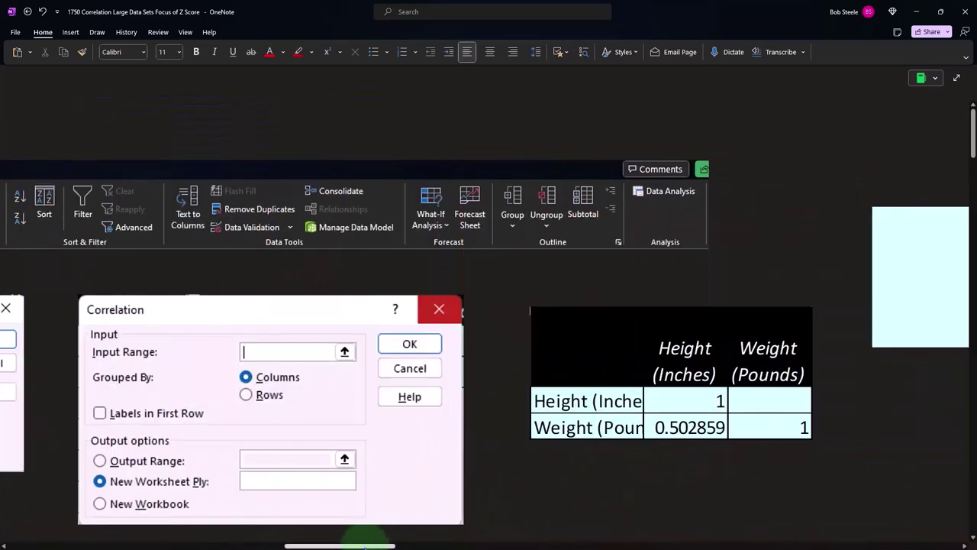
left_click_drag(365, 545, 437, 545)
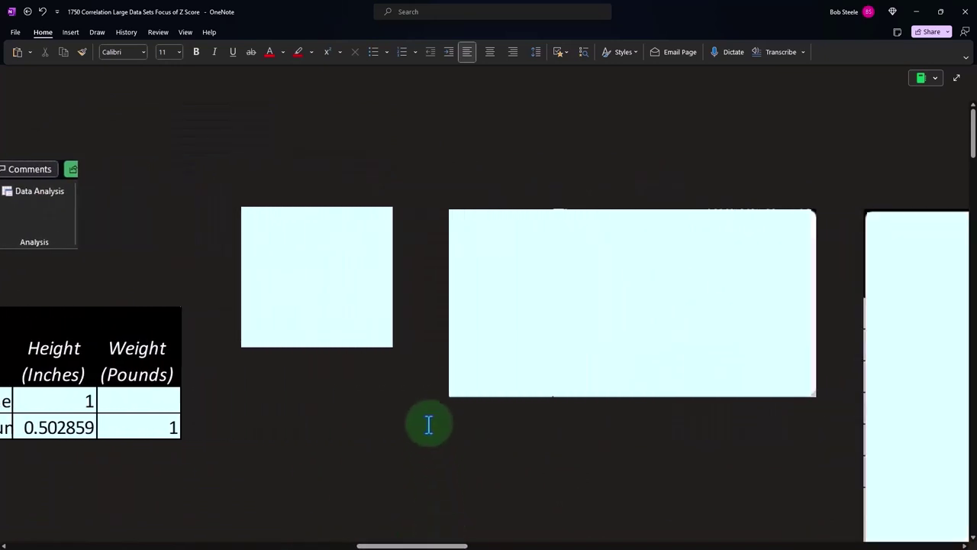
Shrink the cover to show Descriptive Statistics: height mean 67.99311, SD 1.901679; weight mean 127.0794, SD 11.6609.
left_click(346, 256)
left_click_drag(318, 207, 320, 328)
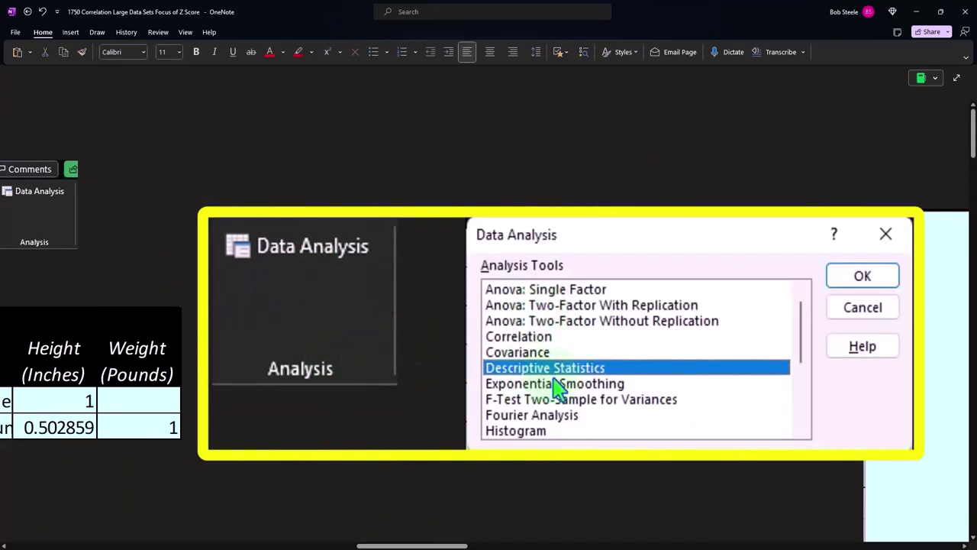
scroll(469, 469, "right", 10)
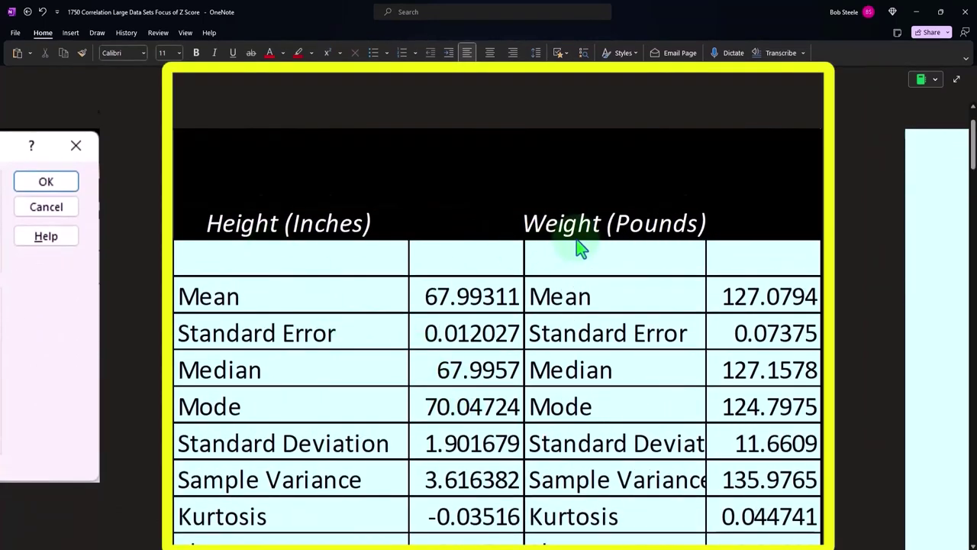
scroll(577, 239, "down", 2)
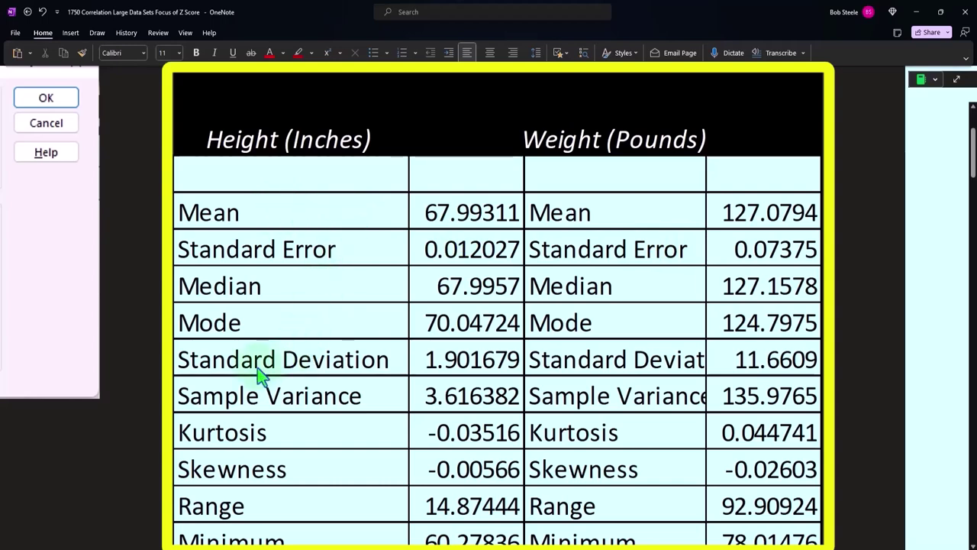
scroll(165, 376, "down", 2)
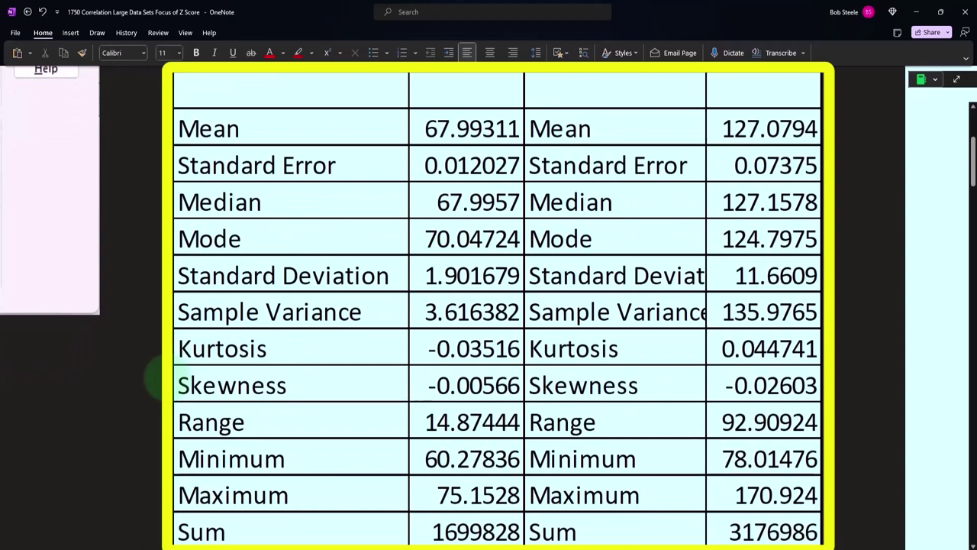
scroll(164, 378, "down", 2)
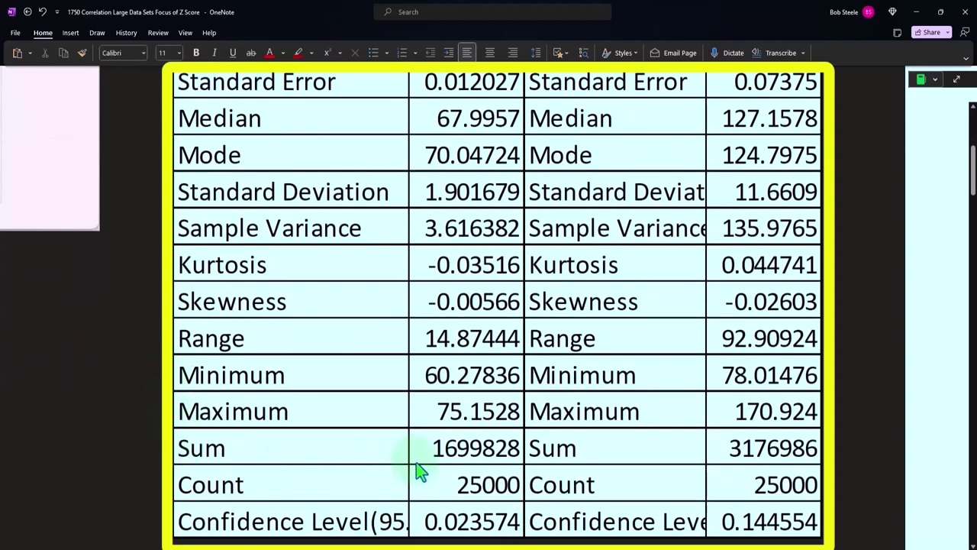
scroll(416, 462, "up", 5)
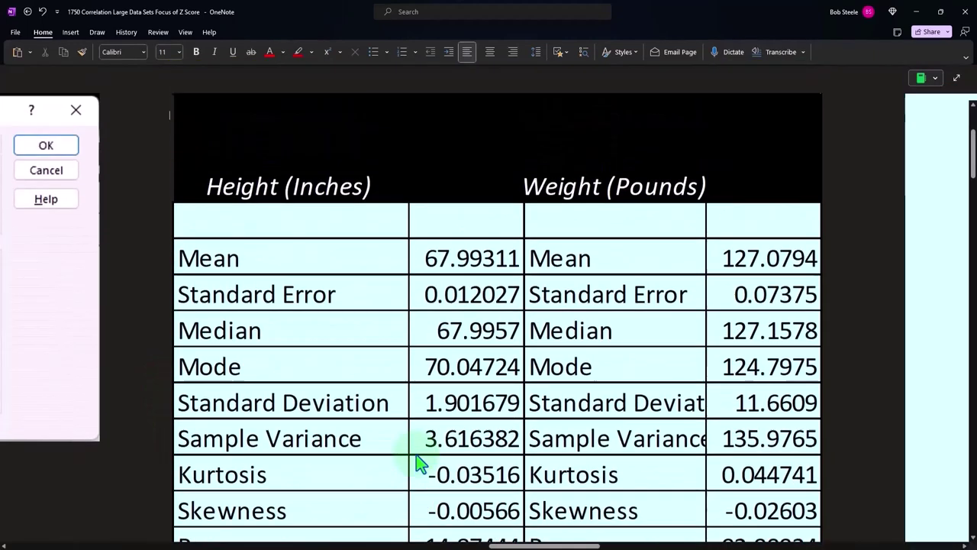
scroll(416, 462, "up", 3)
Uncover the raw height and weight data and the summary showing means 67.99 and 127.08.
left_click_drag(529, 544, 578, 543)
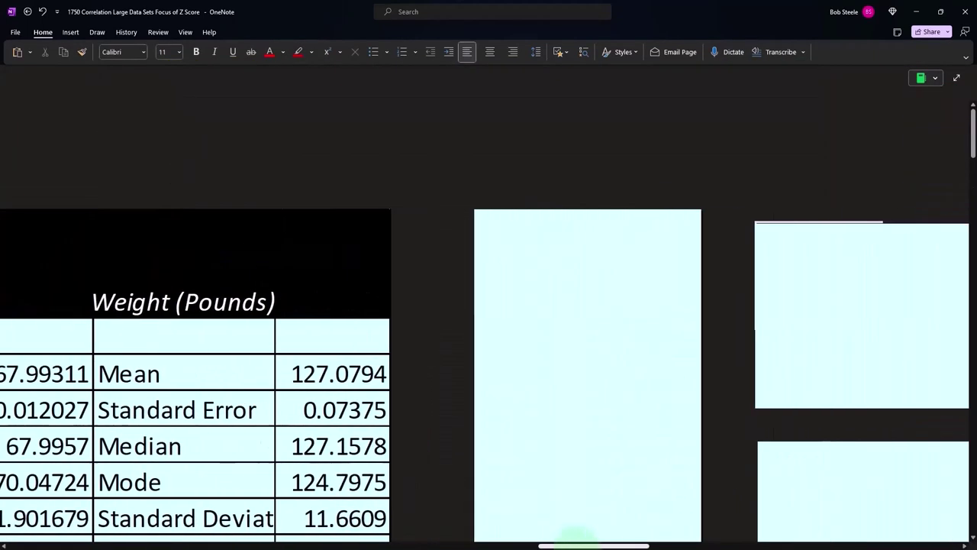
left_click(400, 249)
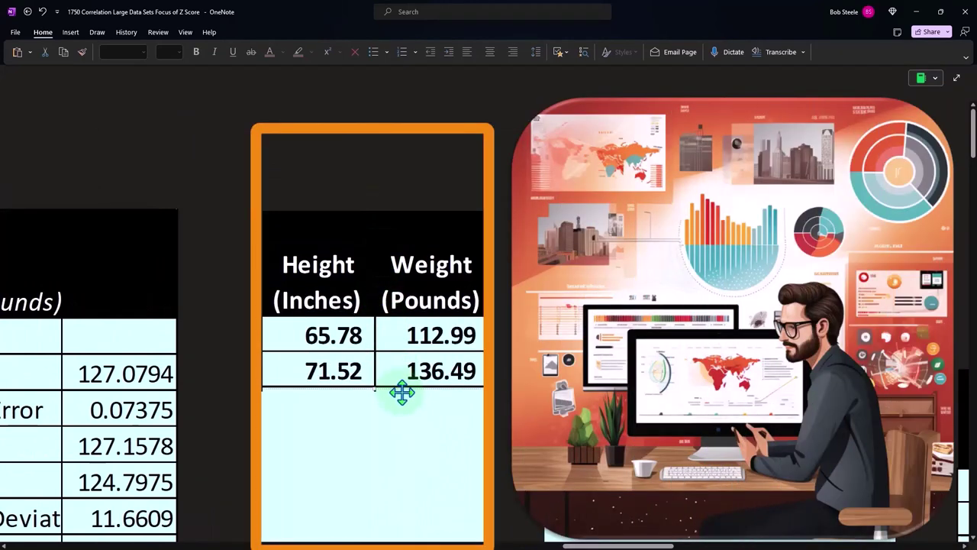
scroll(408, 388, "down", 2)
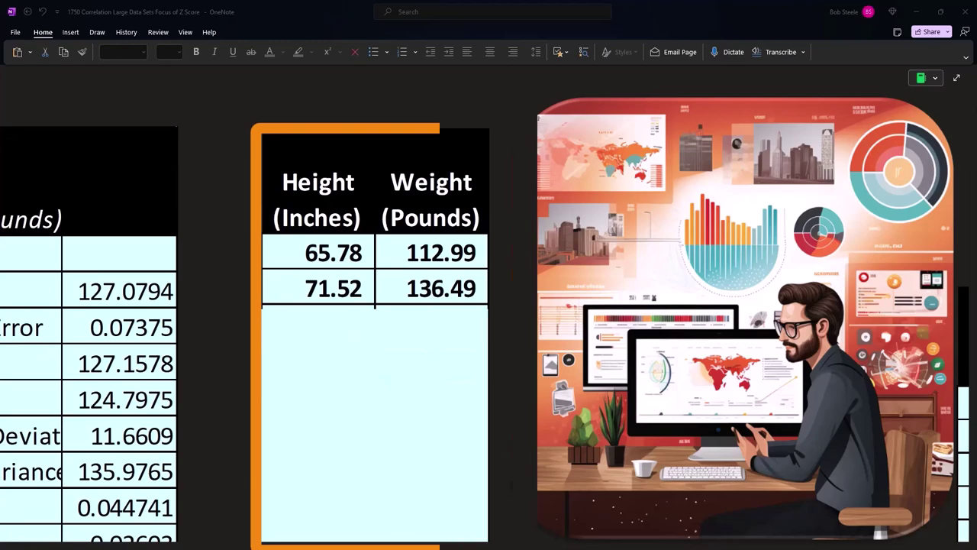
left_click(506, 343)
left_click_drag(618, 545, 145, 545)
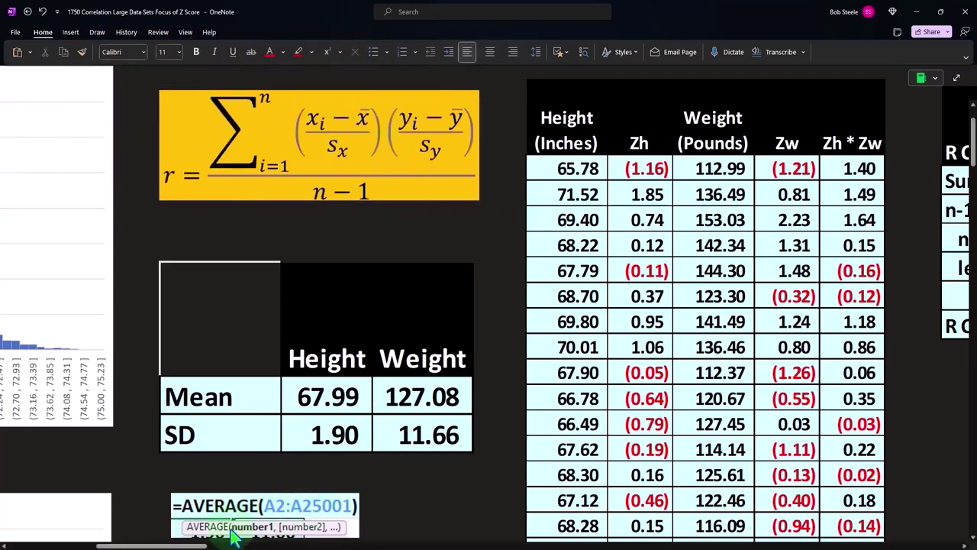
left_click_drag(201, 547, 633, 546)
Expose the SD row (1.90 height, 11.66 weight) and the # SD row of 4.00.
left_click(487, 181)
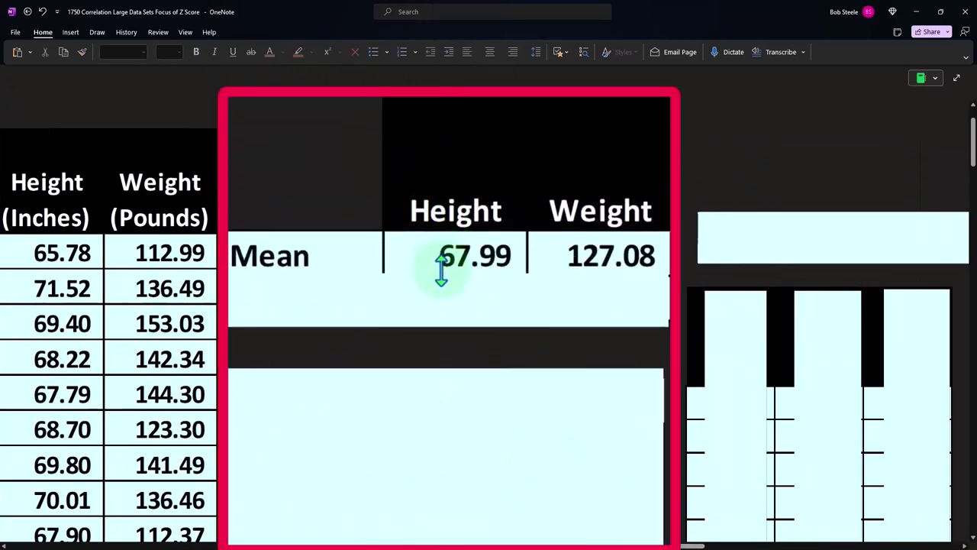
left_click(441, 276)
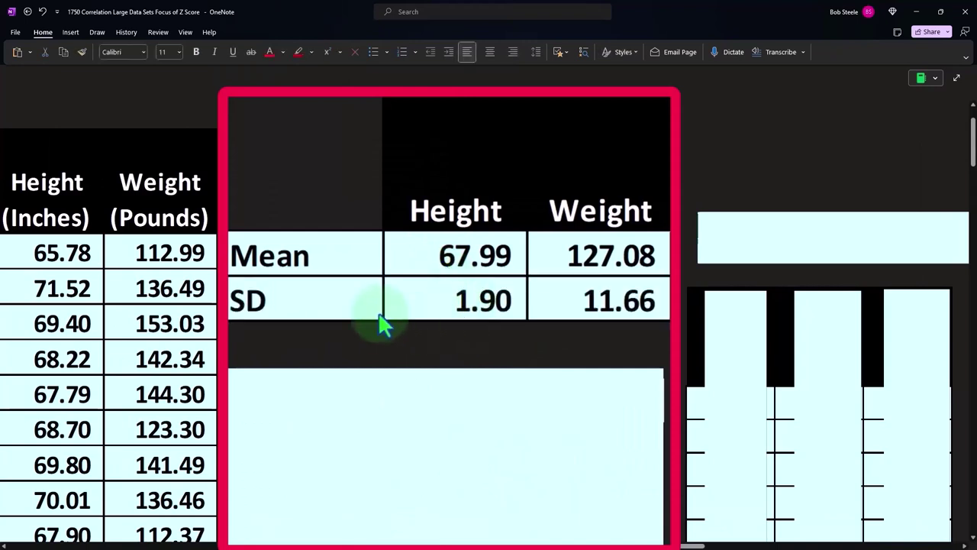
left_click(432, 421)
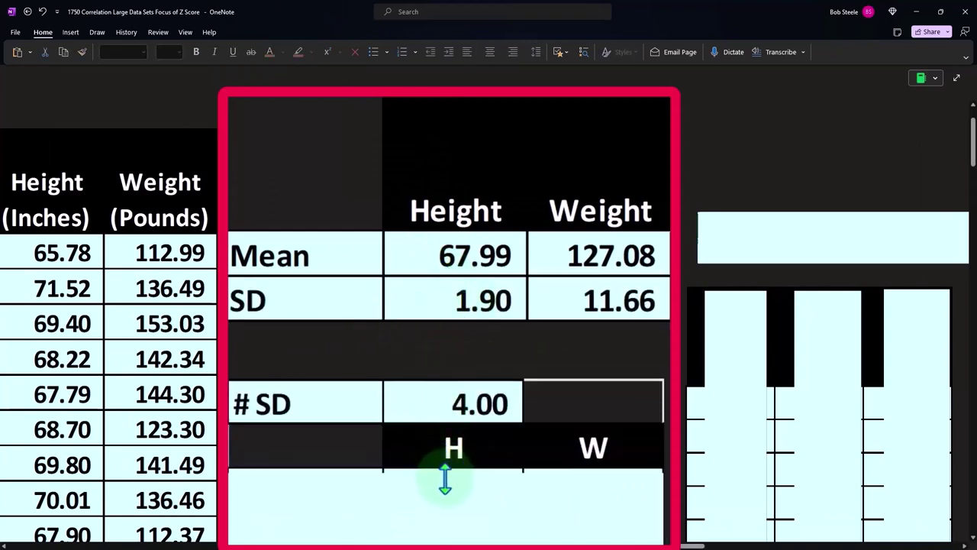
left_click_drag(445, 479, 441, 428)
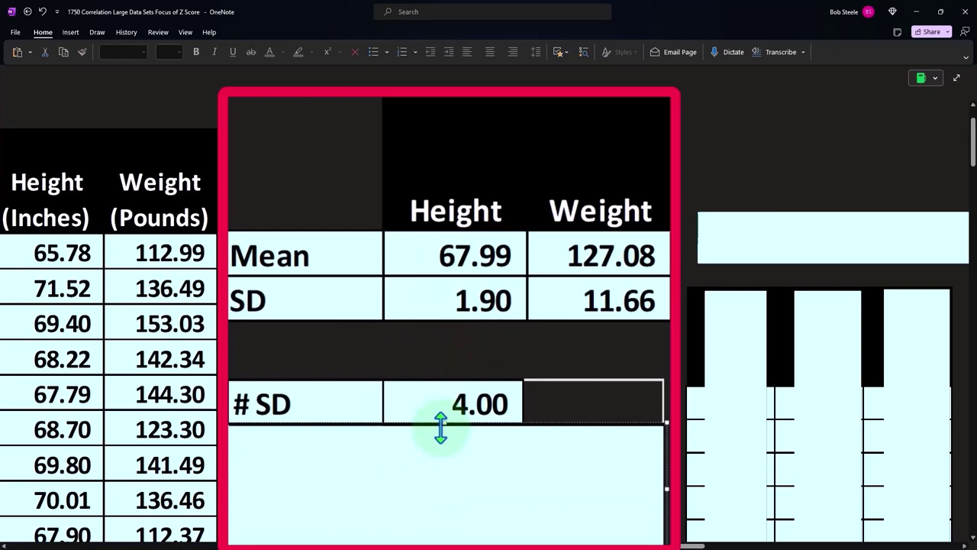